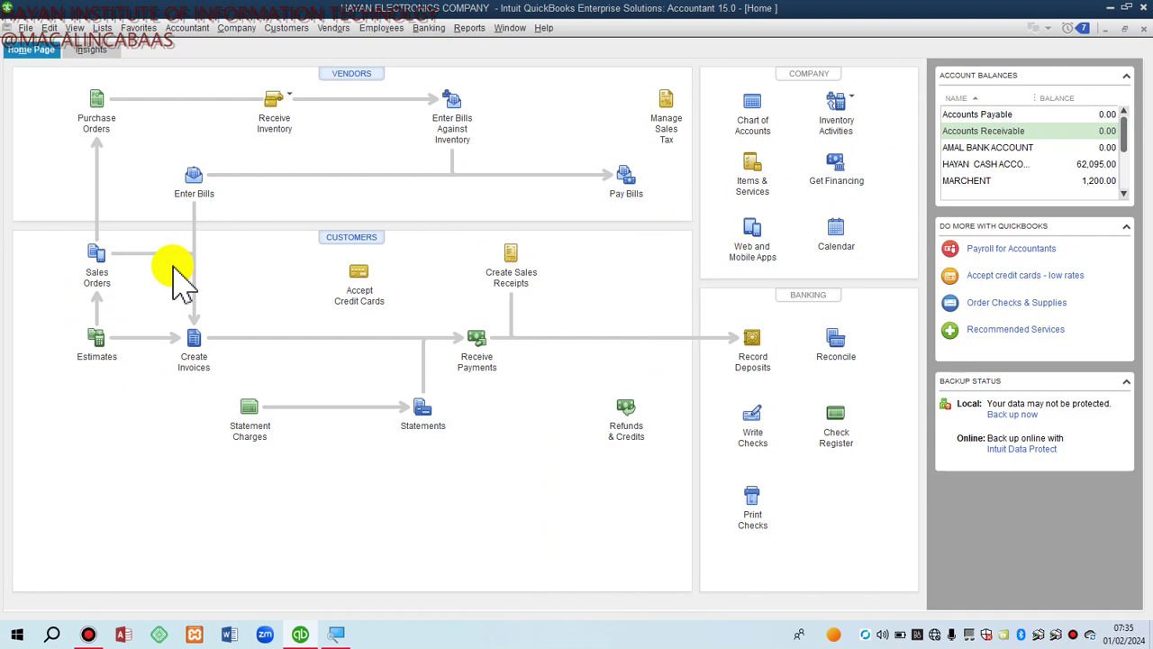
# - Start a sales order for FARTUUN with a laptop line and a printer line
pyautogui.click(97, 267)
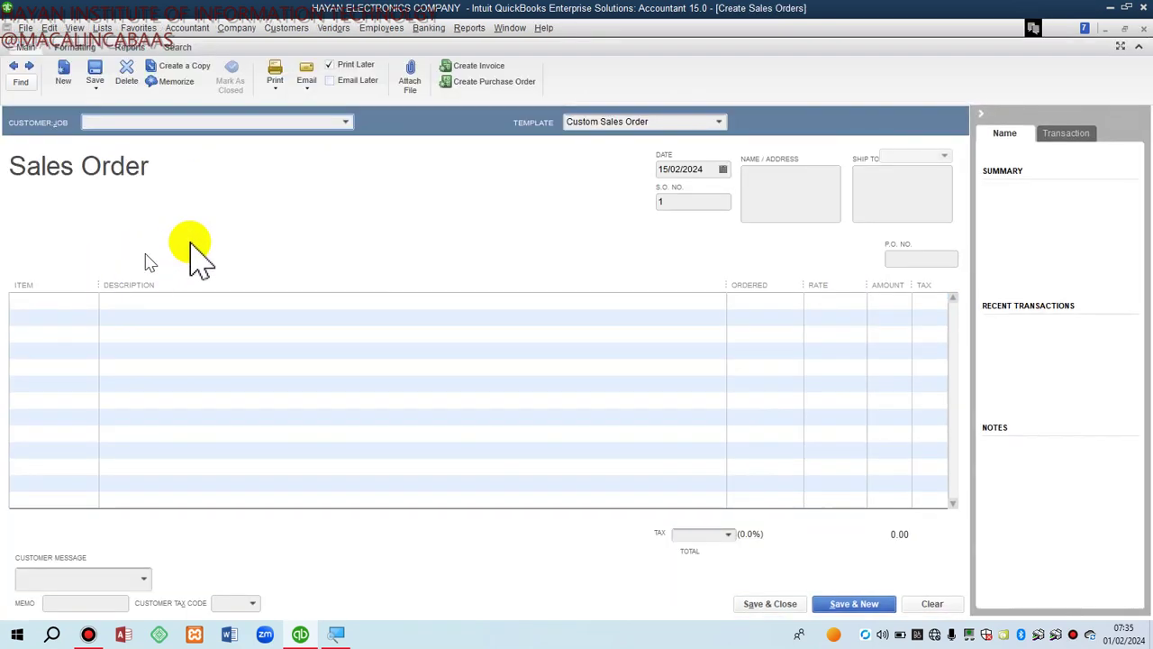
pyautogui.click(345, 123)
pyautogui.click(162, 175)
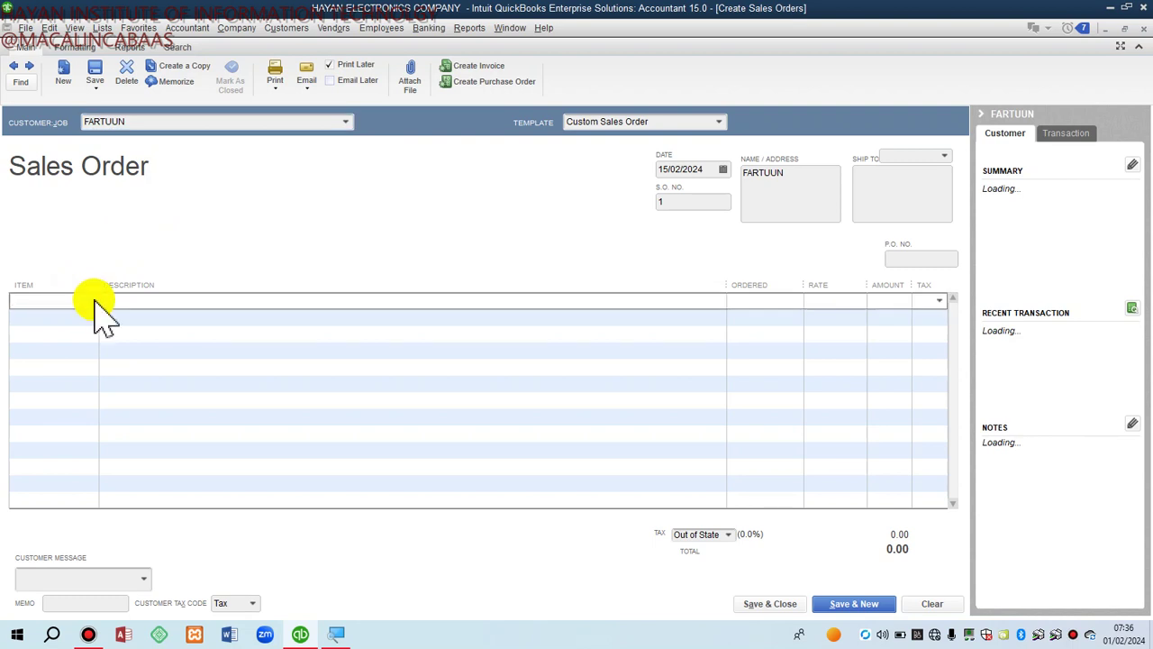
pyautogui.click(95, 303)
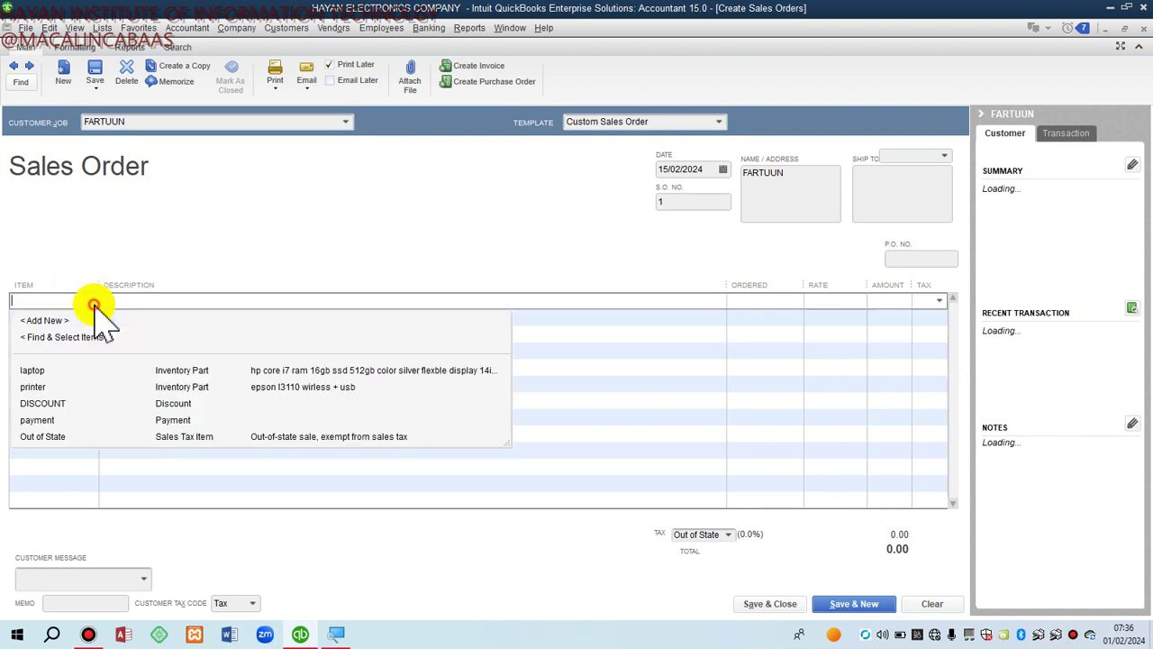
pyautogui.click(43, 373)
pyautogui.click(90, 317)
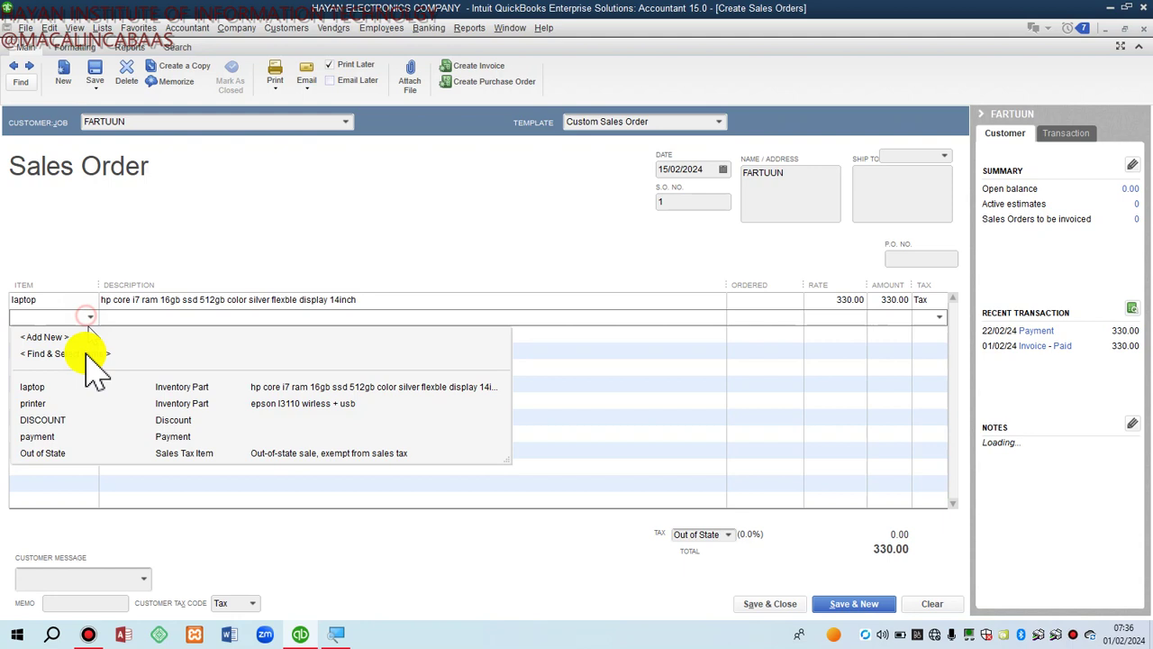
pyautogui.click(40, 404)
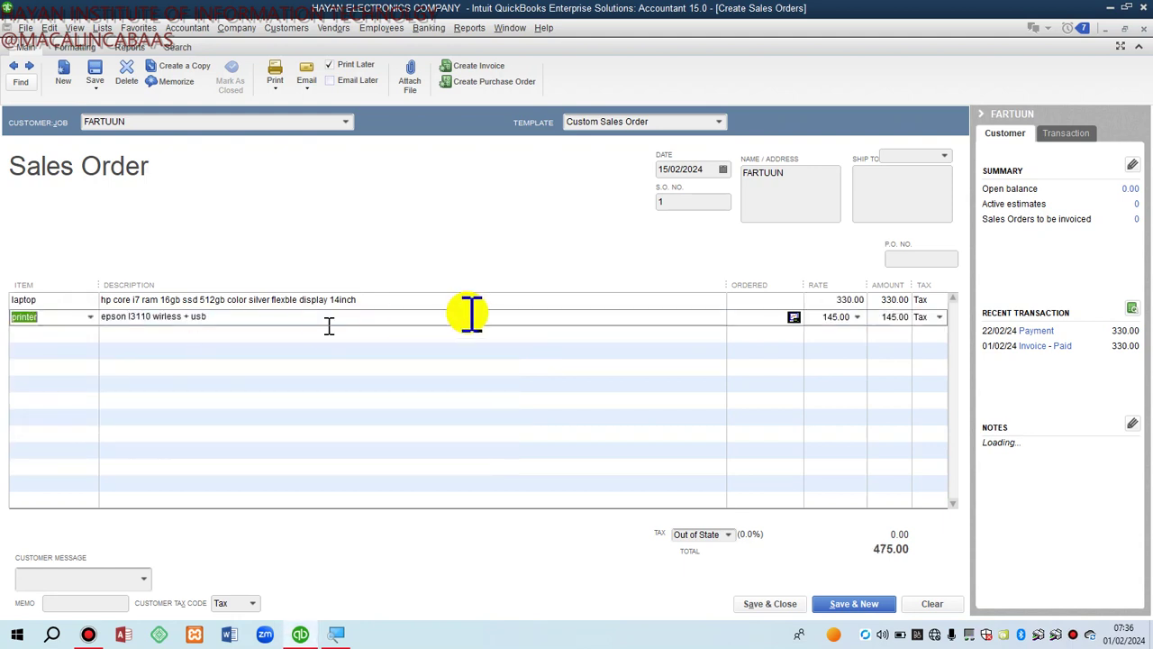
# - Set quantities to 3 laptops and 1 printer, add memo CABAAS, and edit the order number
pyautogui.click(755, 302)
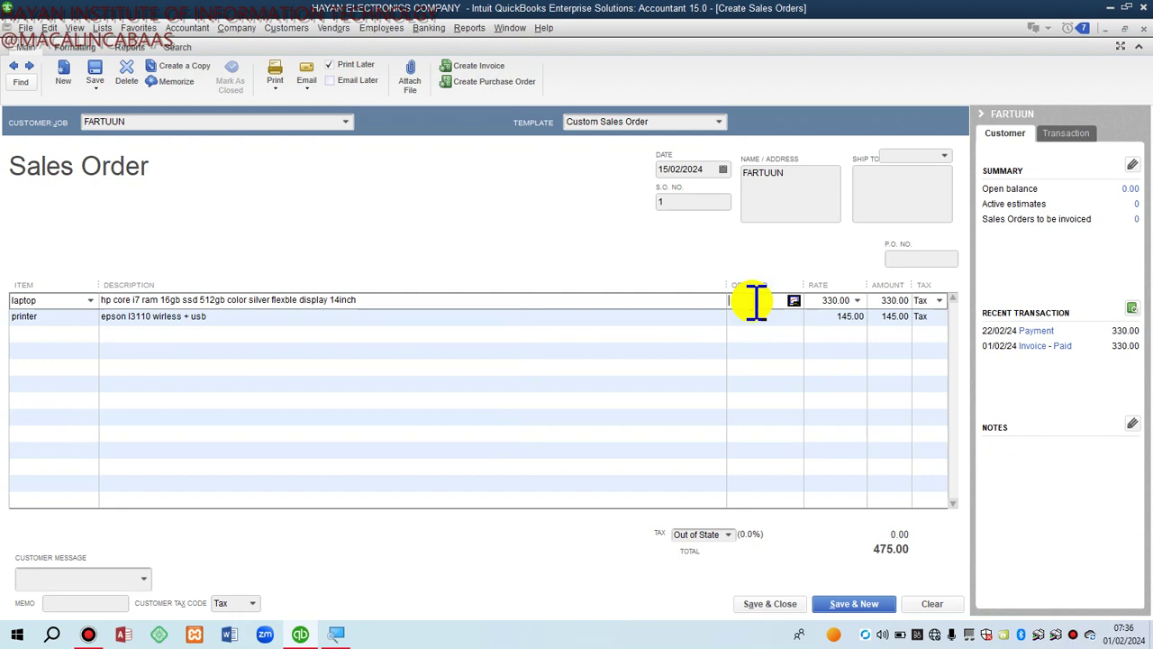
pyautogui.write('3')
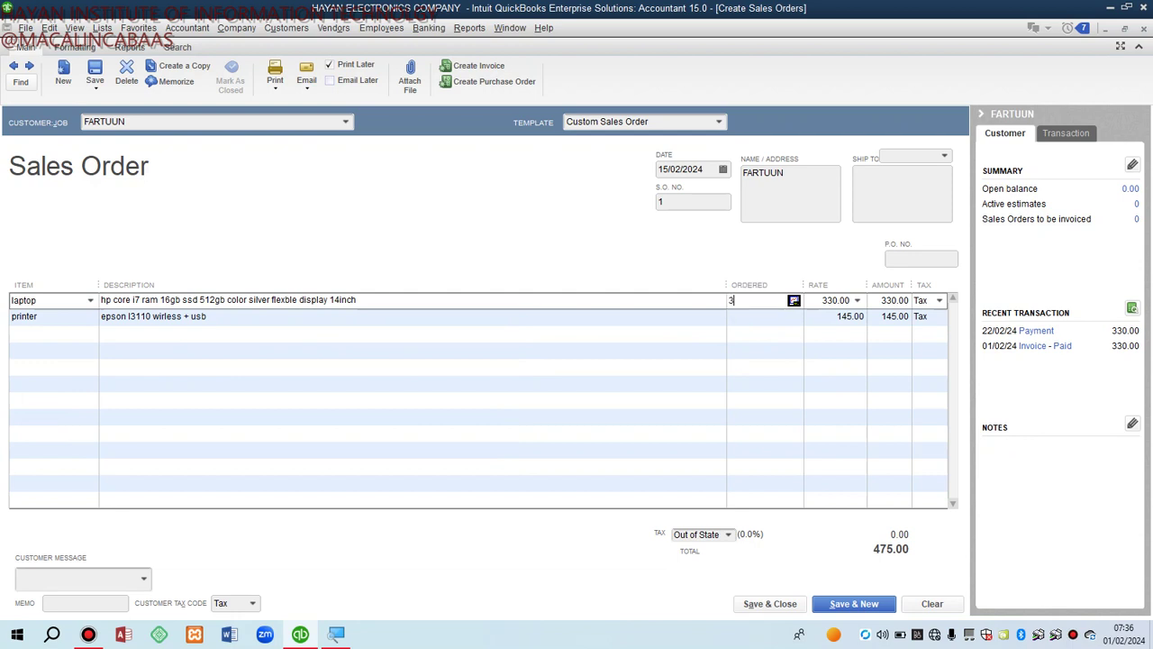
pyautogui.click(747, 316)
pyautogui.write('1')
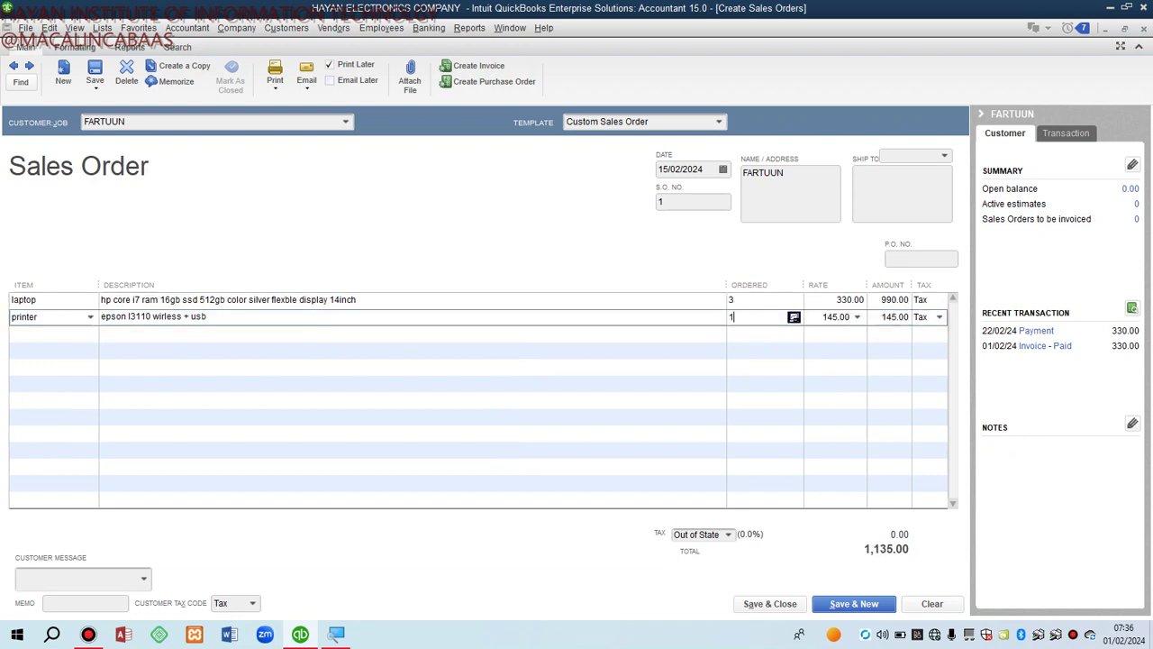
pyautogui.click(804, 386)
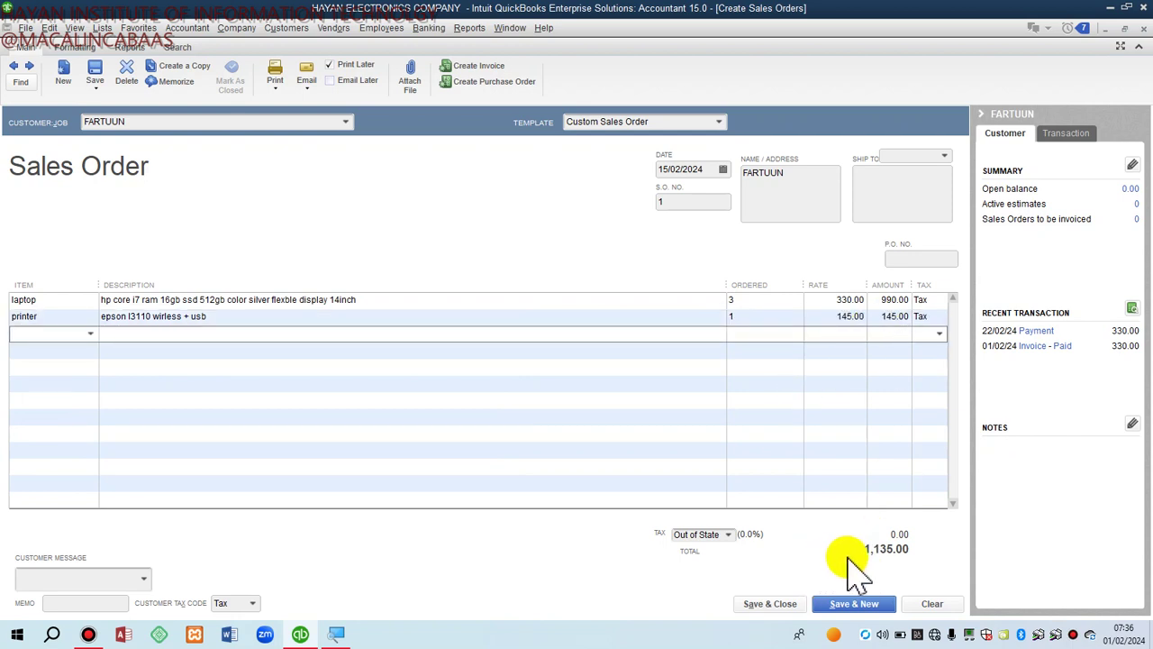
pyautogui.click(93, 604)
pyautogui.write('CAB')
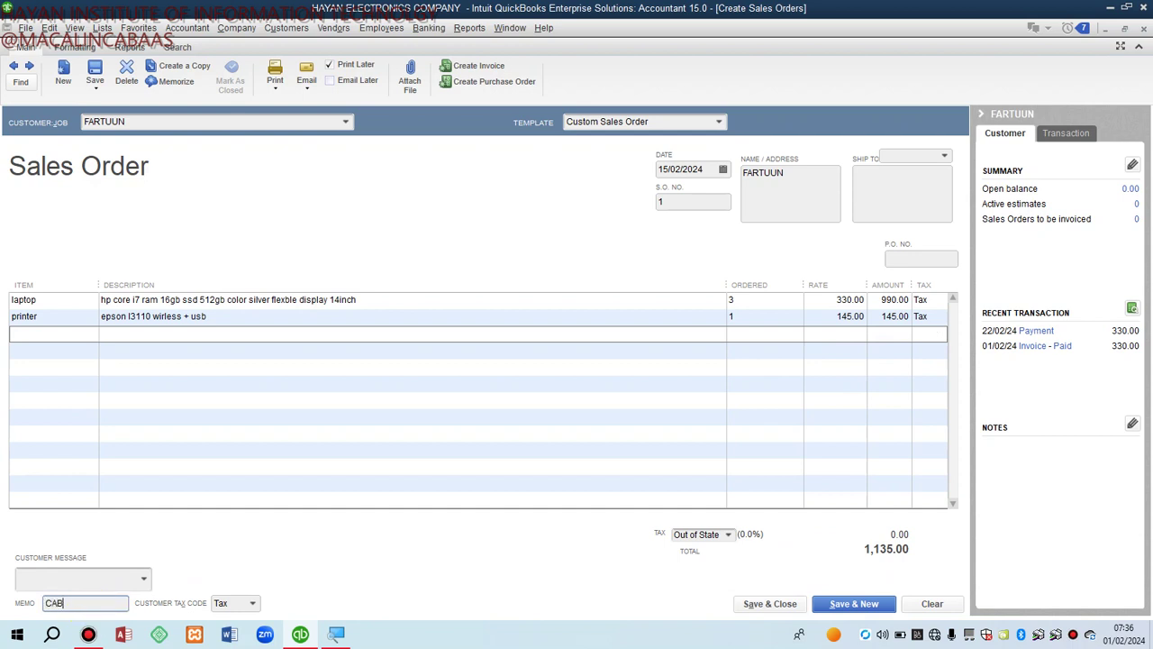
pyautogui.write('AAS')
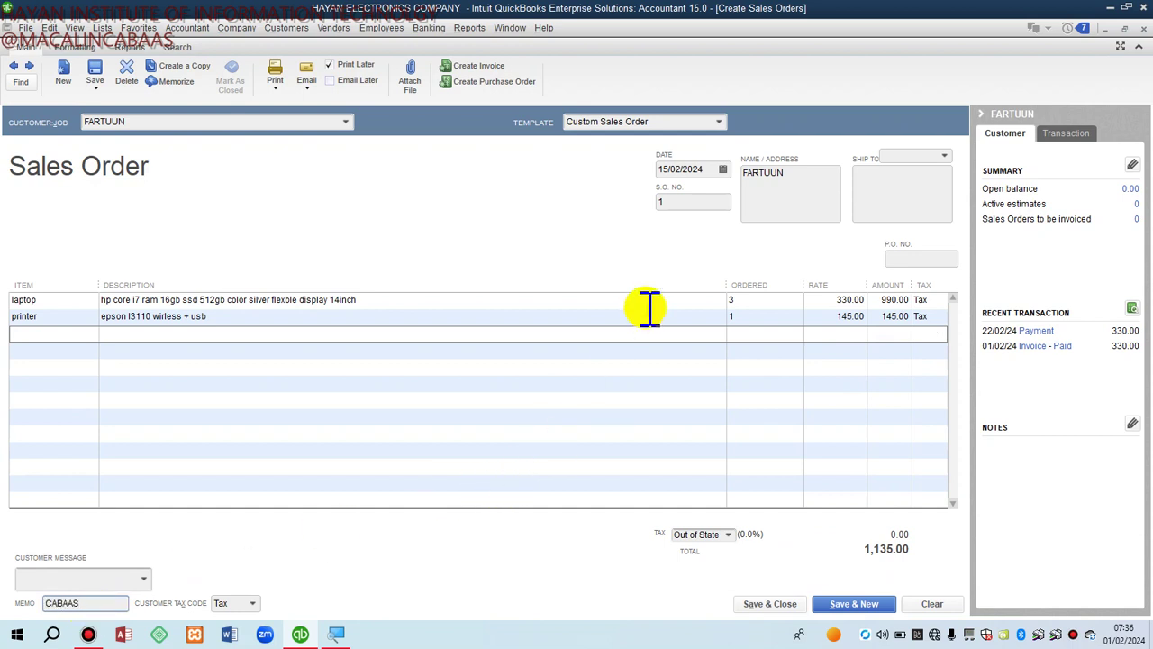
pyautogui.click(677, 203)
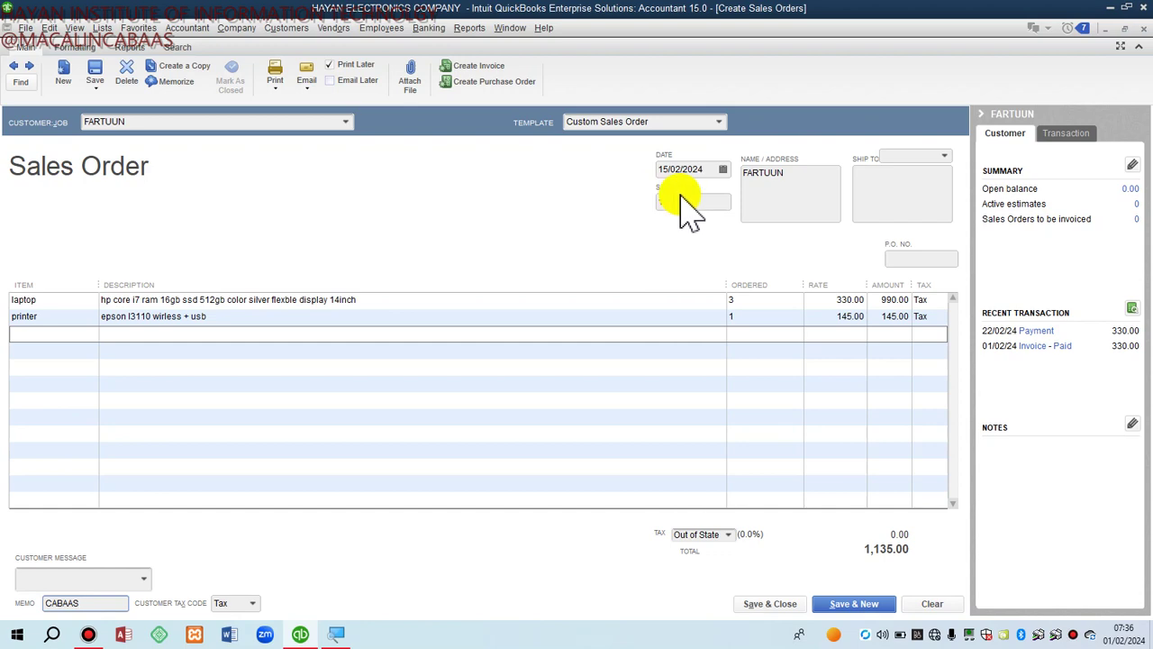
pyautogui.write('1')
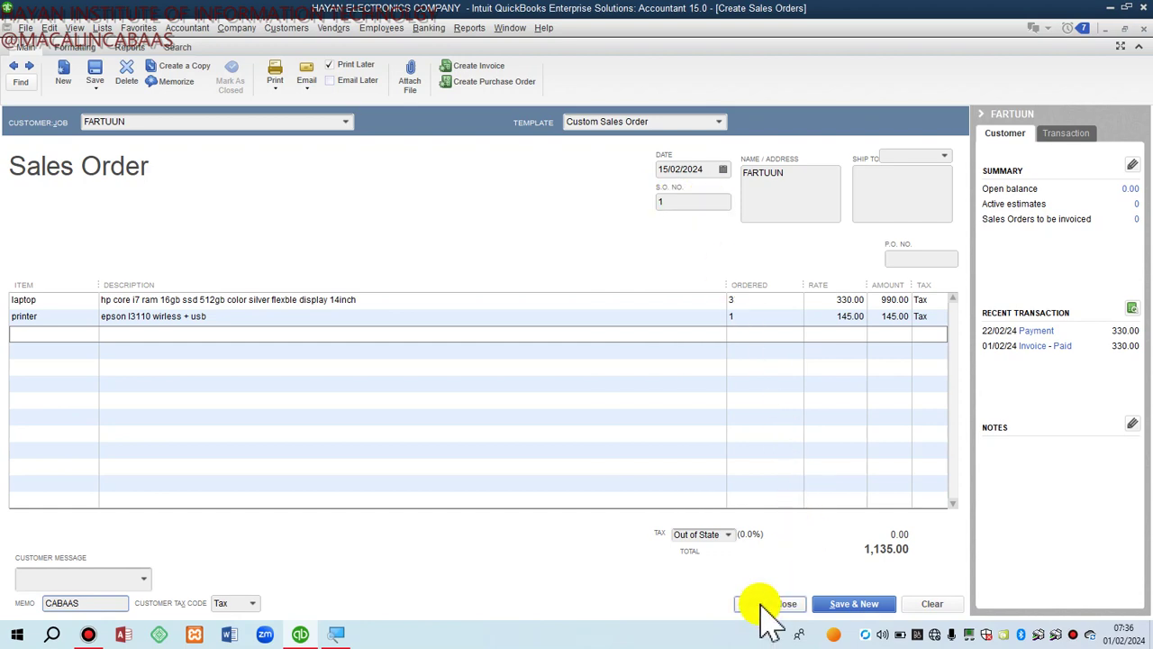
# - Save the FARTUUN sales order and bring up the Item List
pyautogui.click(763, 602)
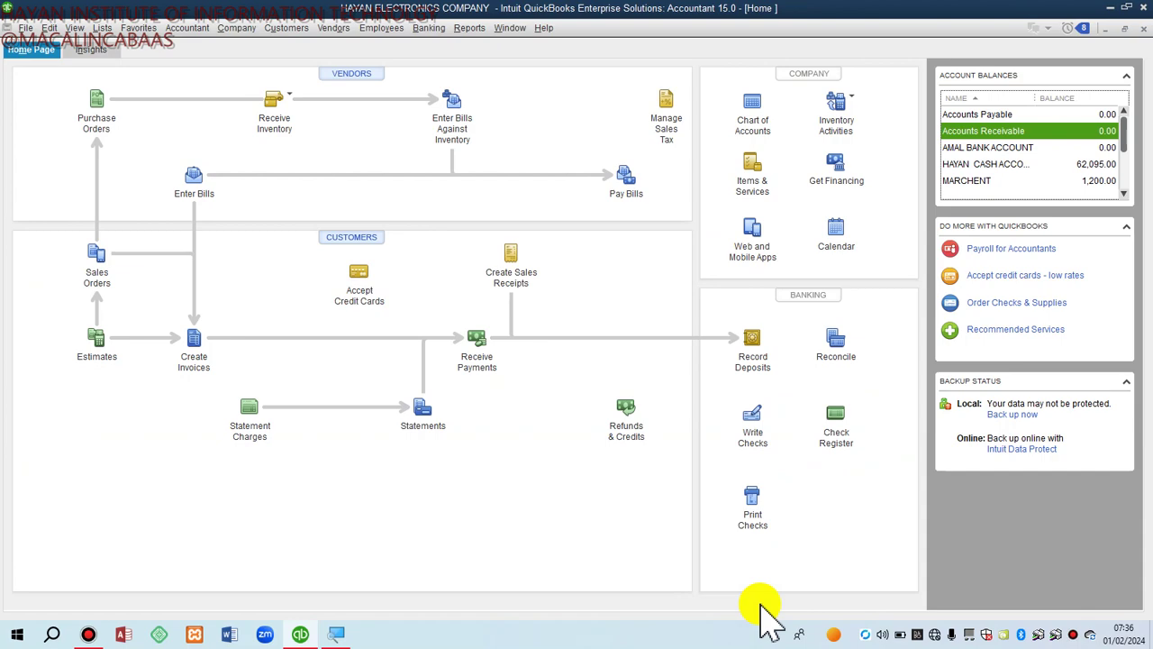
pyautogui.click(753, 166)
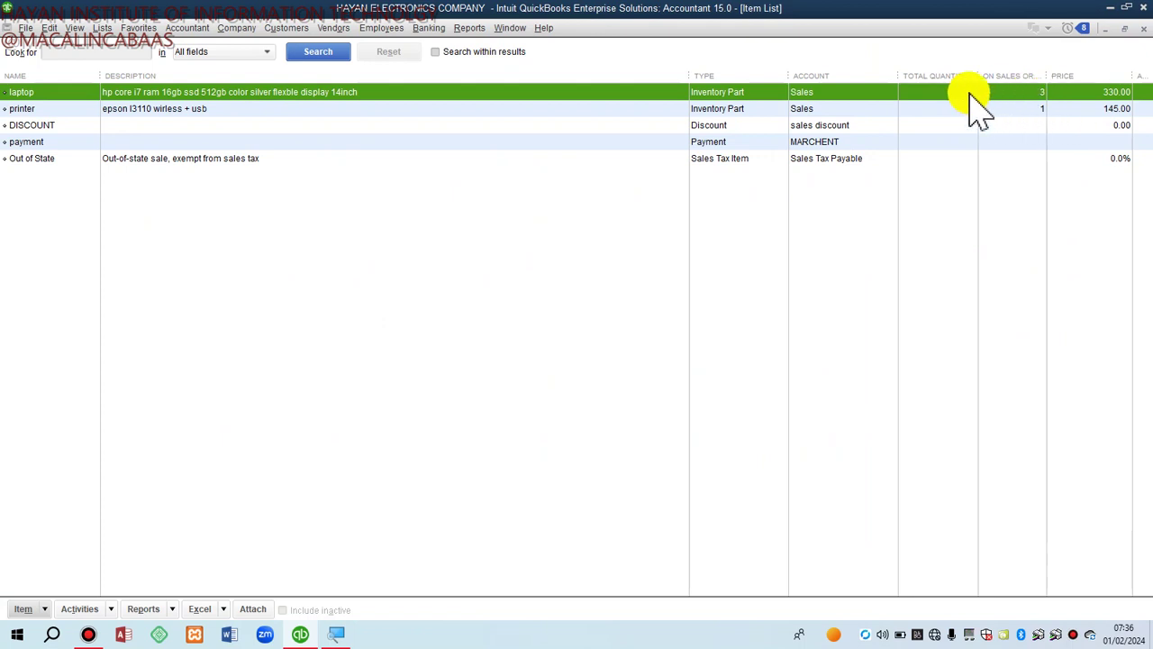
pyautogui.click(966, 109)
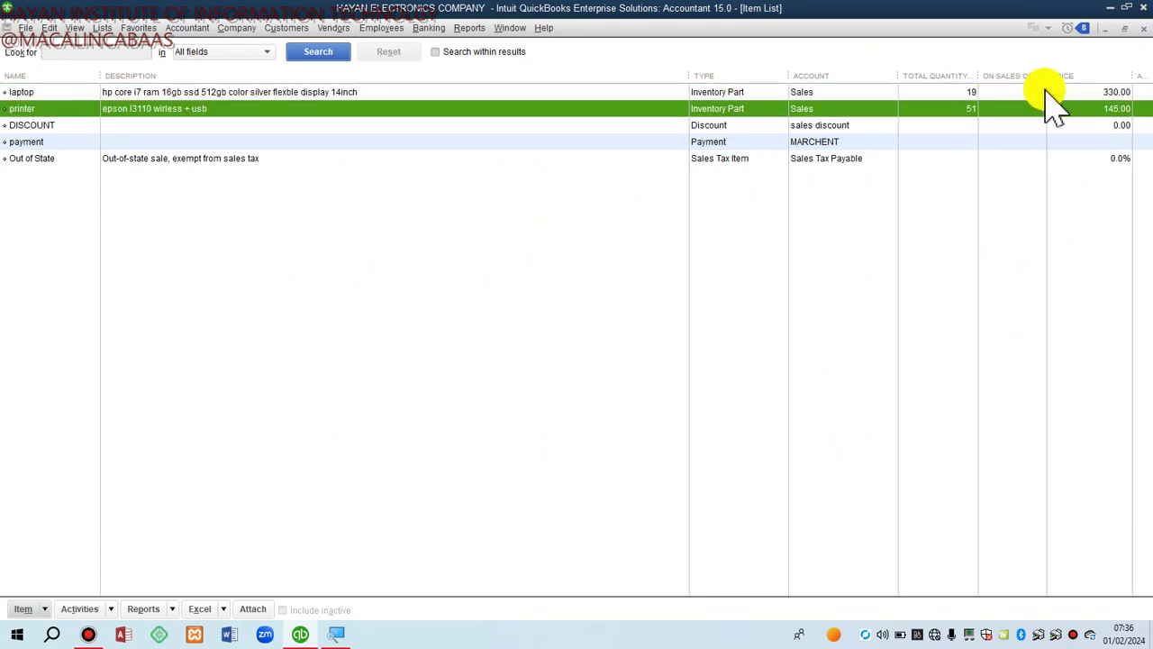
# - Widen the On Sales Order column and compare the laptop (19, 330.00) and printer (51, 145.00) rows
pyautogui.moveTo(1052, 75); pyautogui.dragTo(1085, 74)
pyautogui.moveTo(1002, 86); pyautogui.dragTo(1049, 91)
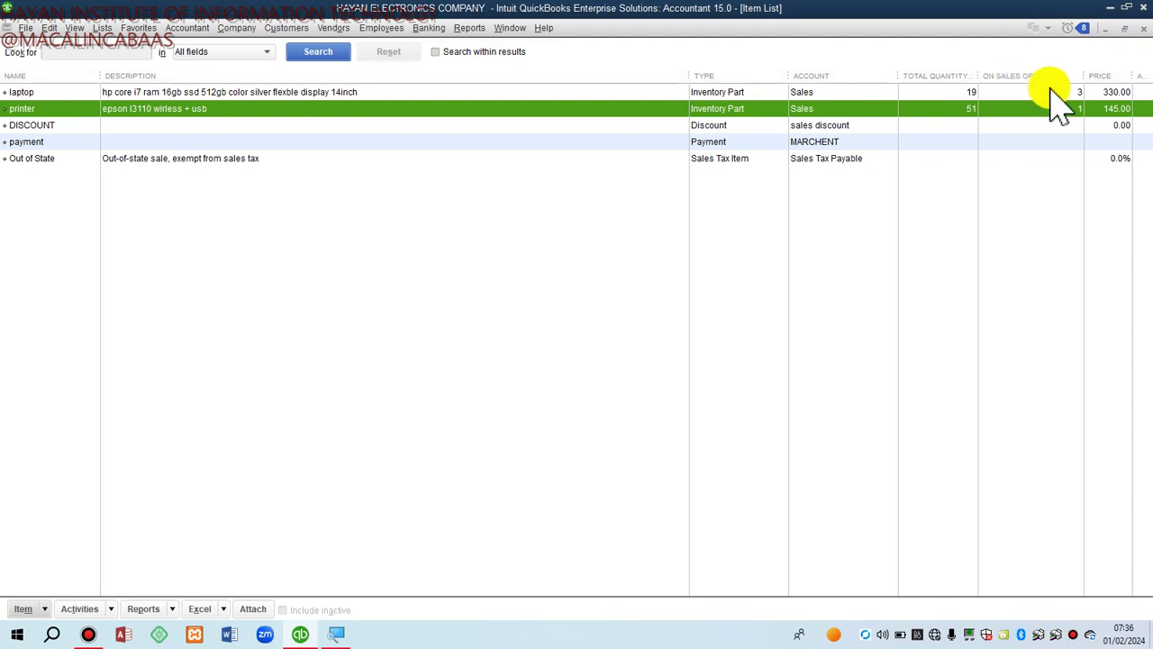
pyautogui.click(1070, 92)
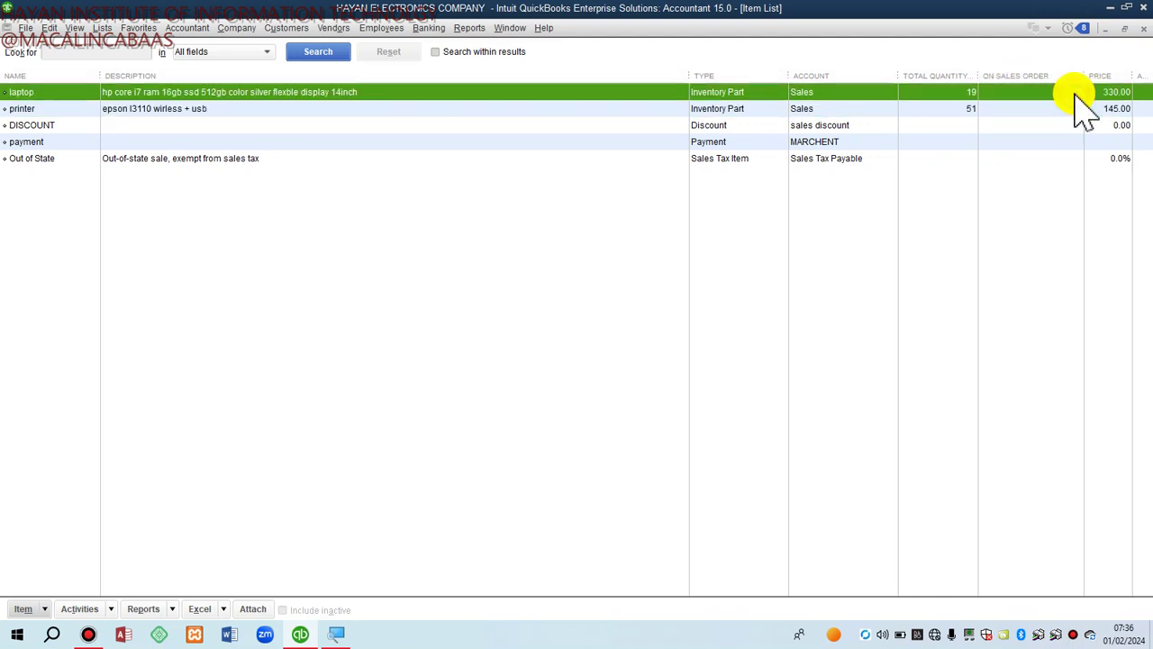
pyautogui.click(1077, 108)
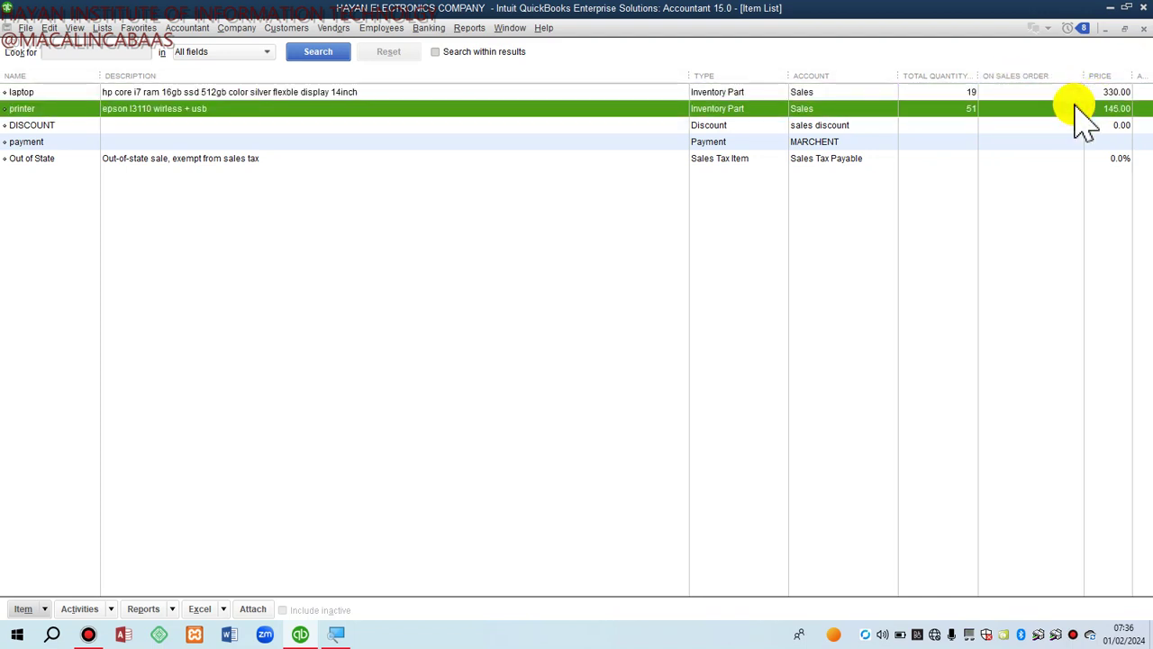
pyautogui.click(969, 93)
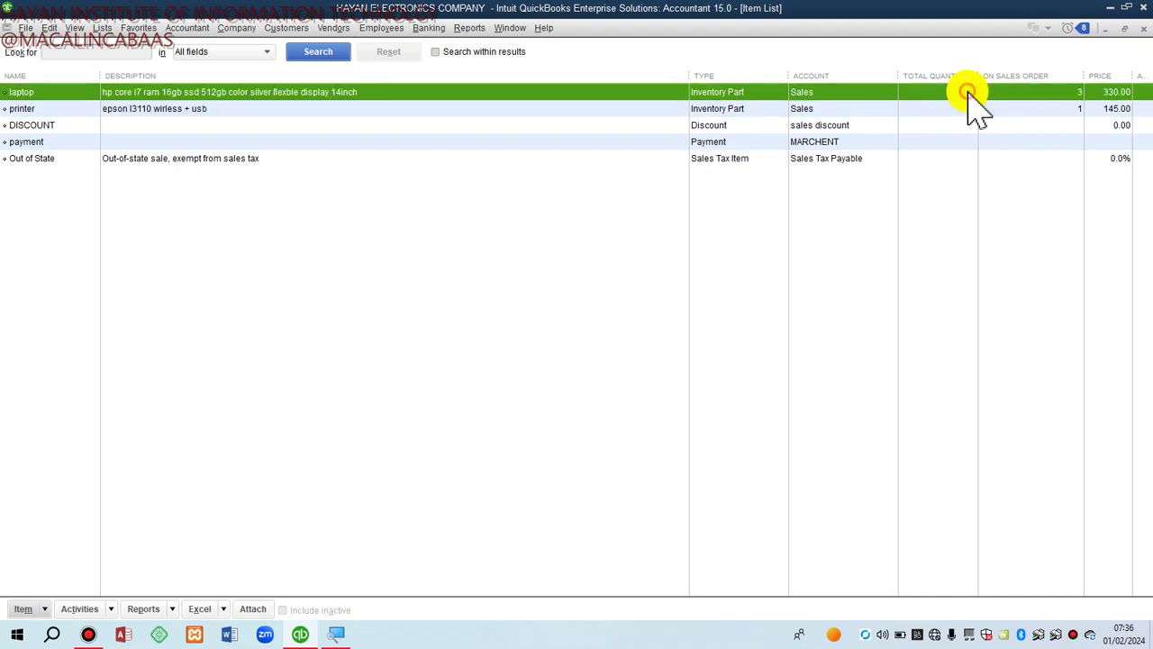
# - Select the printer row, still showing 51 on hand at 145.00
pyautogui.click(1072, 109)
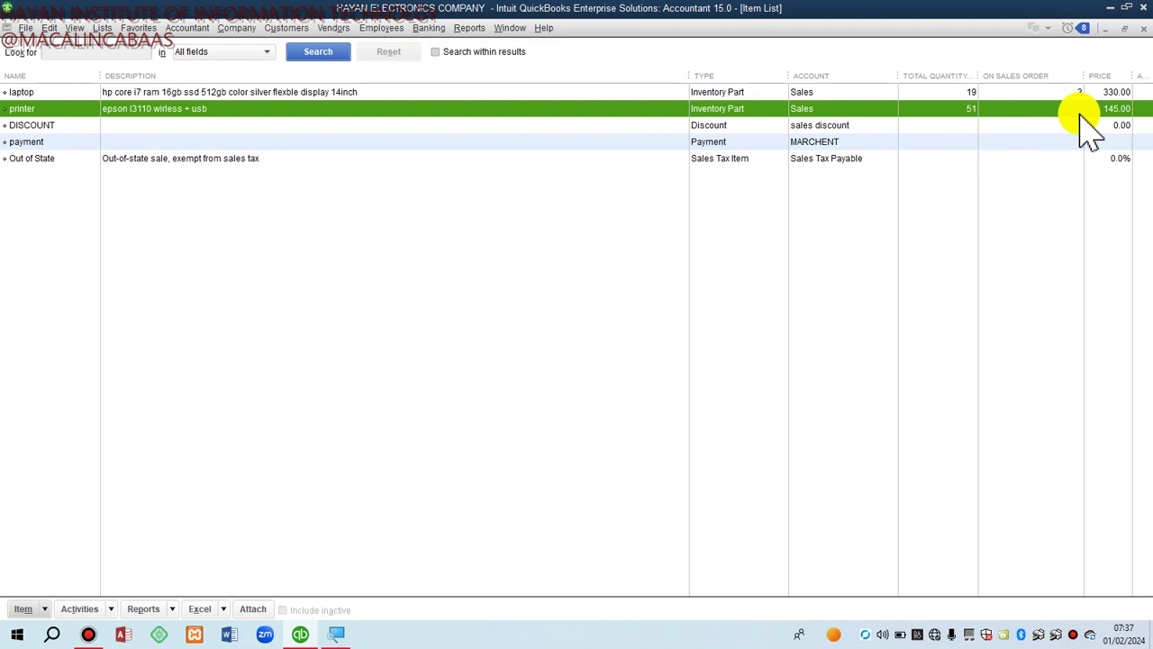
# - Close the Item List and fill a new FARTUUN invoice from its 1,135.00 sales order
pyautogui.press('Escape')
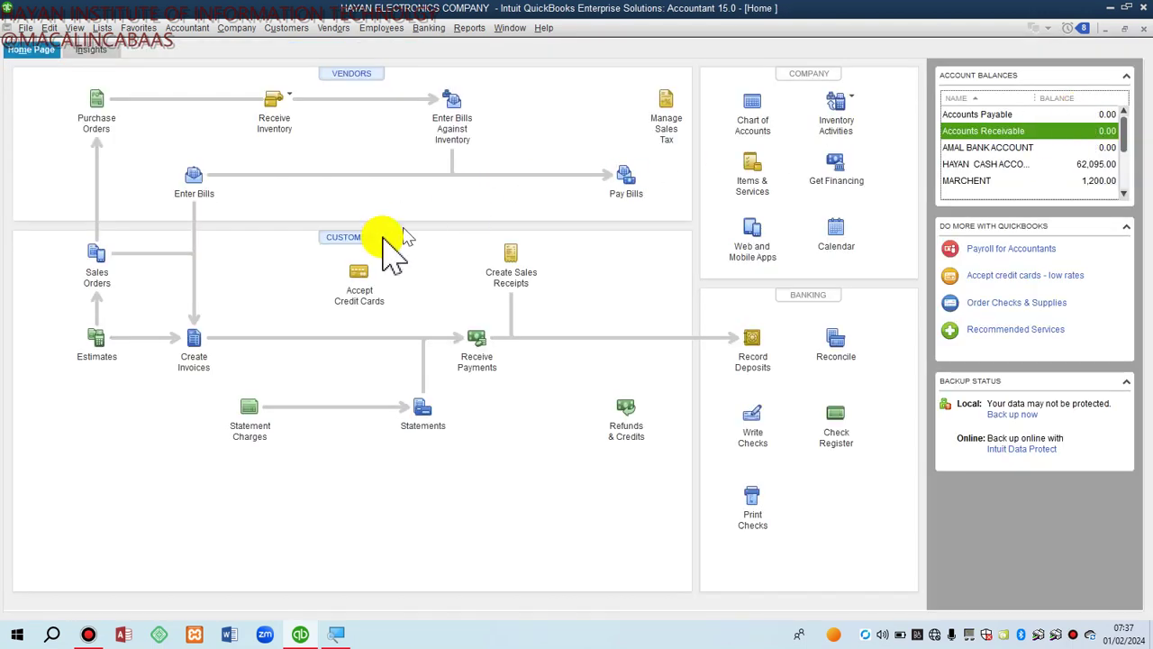
pyautogui.click(194, 342)
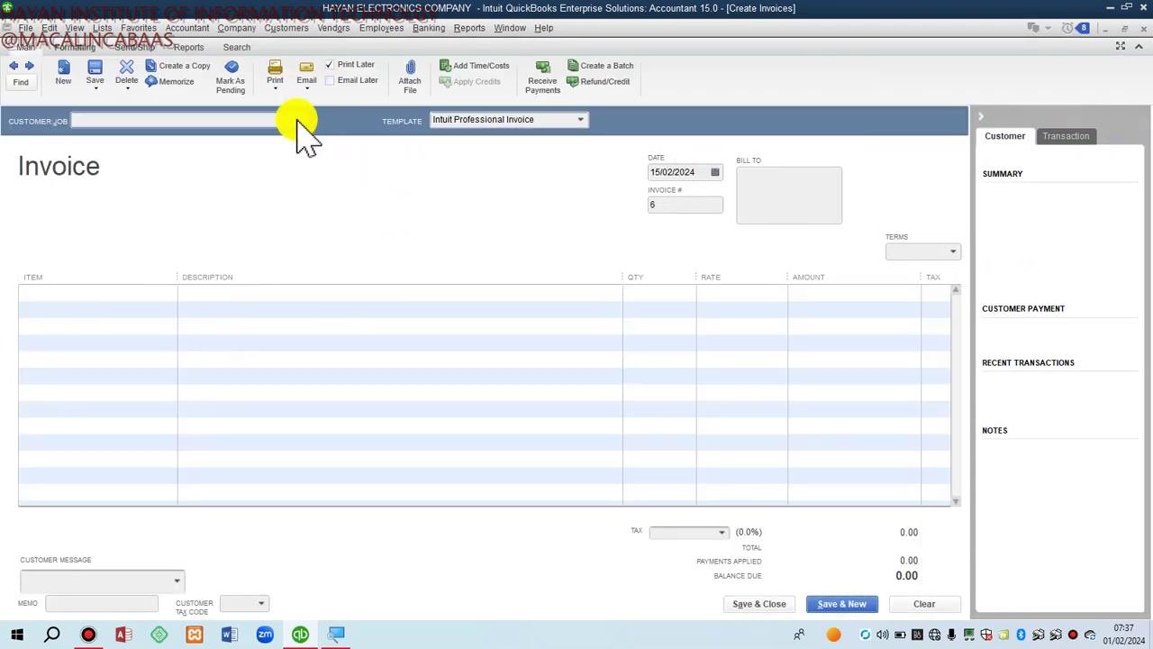
pyautogui.click(298, 119)
pyautogui.click(108, 172)
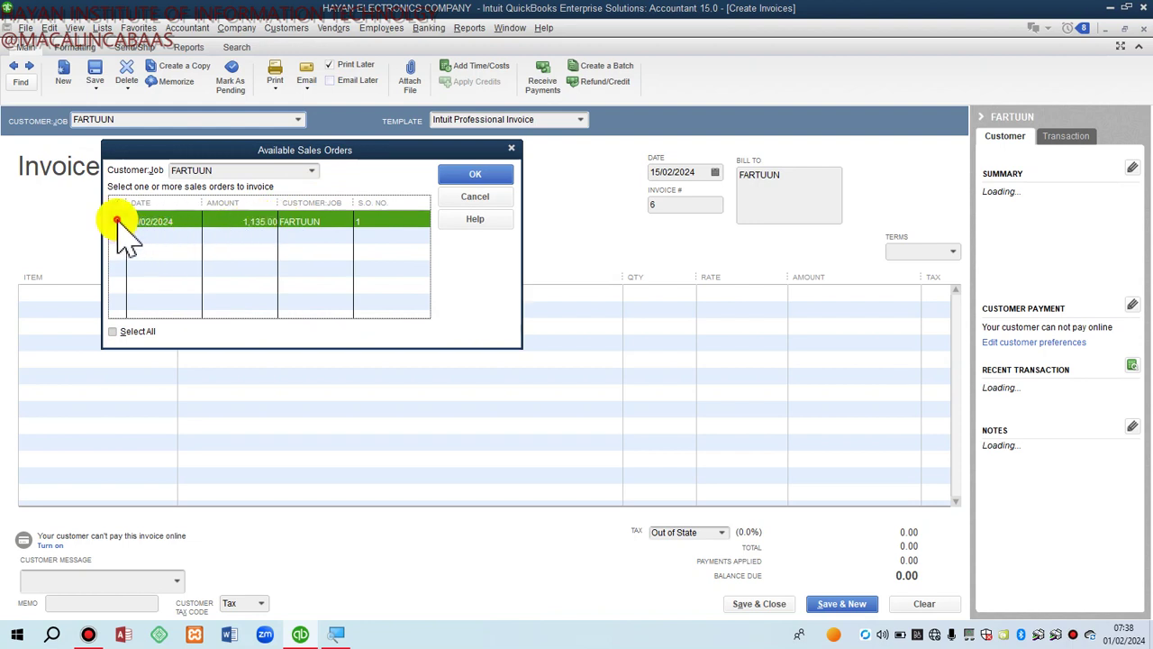
pyautogui.click(117, 220)
pyautogui.click(477, 176)
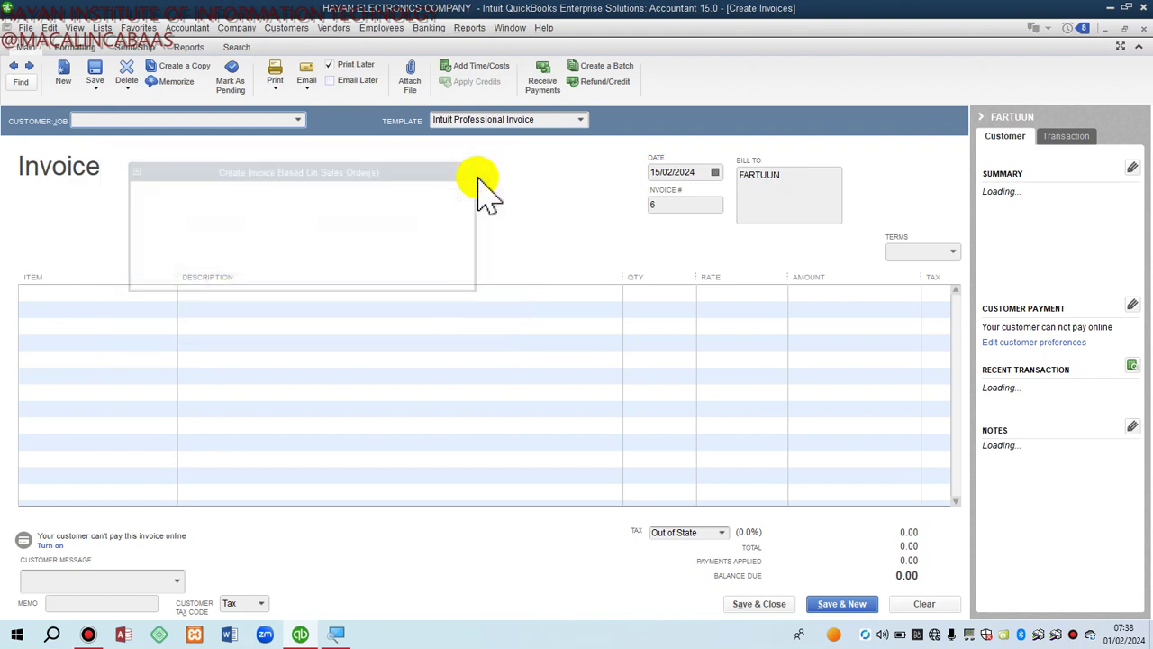
# - Invoice the full sales order and add a payment item on the third line
pyautogui.click(204, 274)
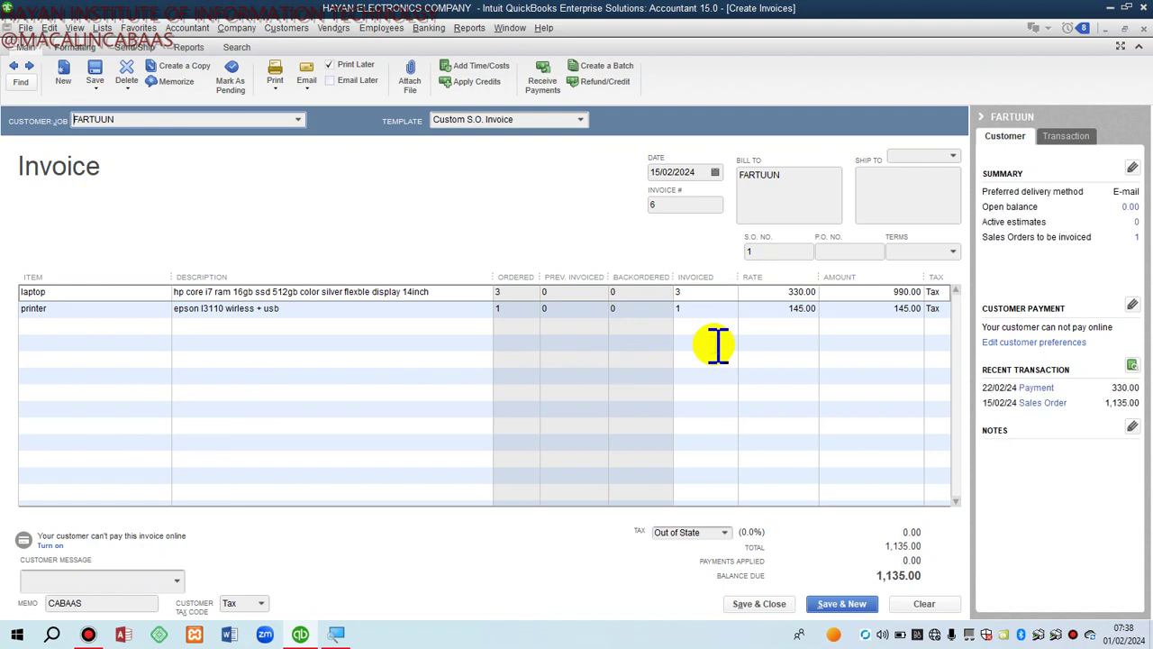
pyautogui.click(135, 328)
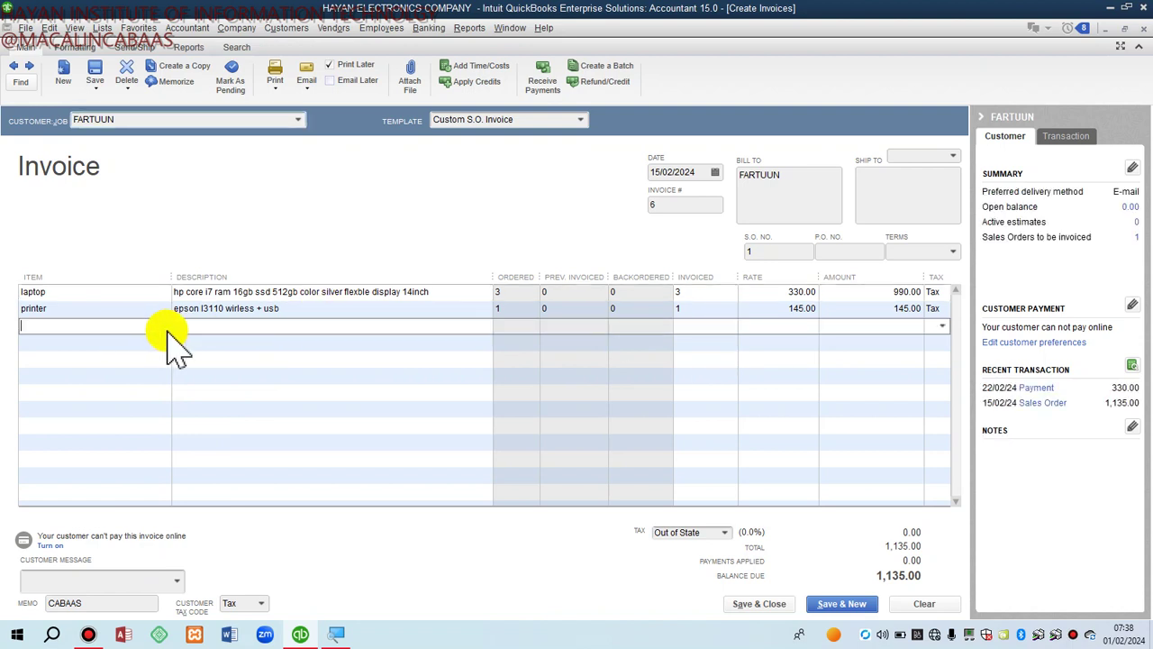
pyautogui.click(168, 326)
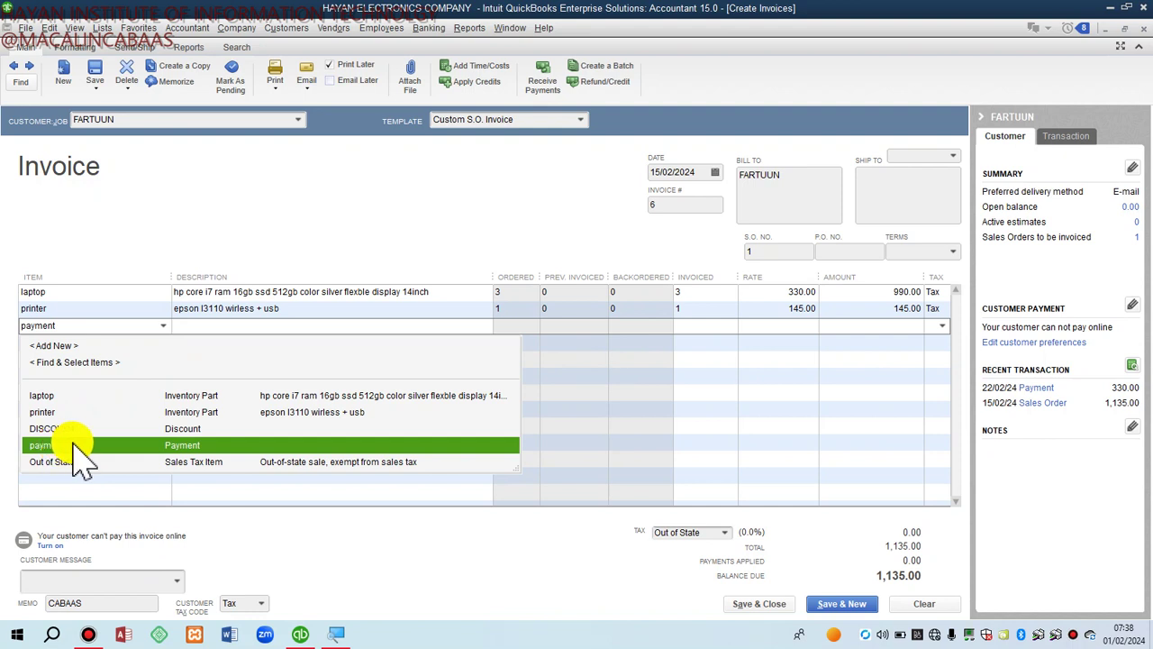
pyautogui.click(76, 445)
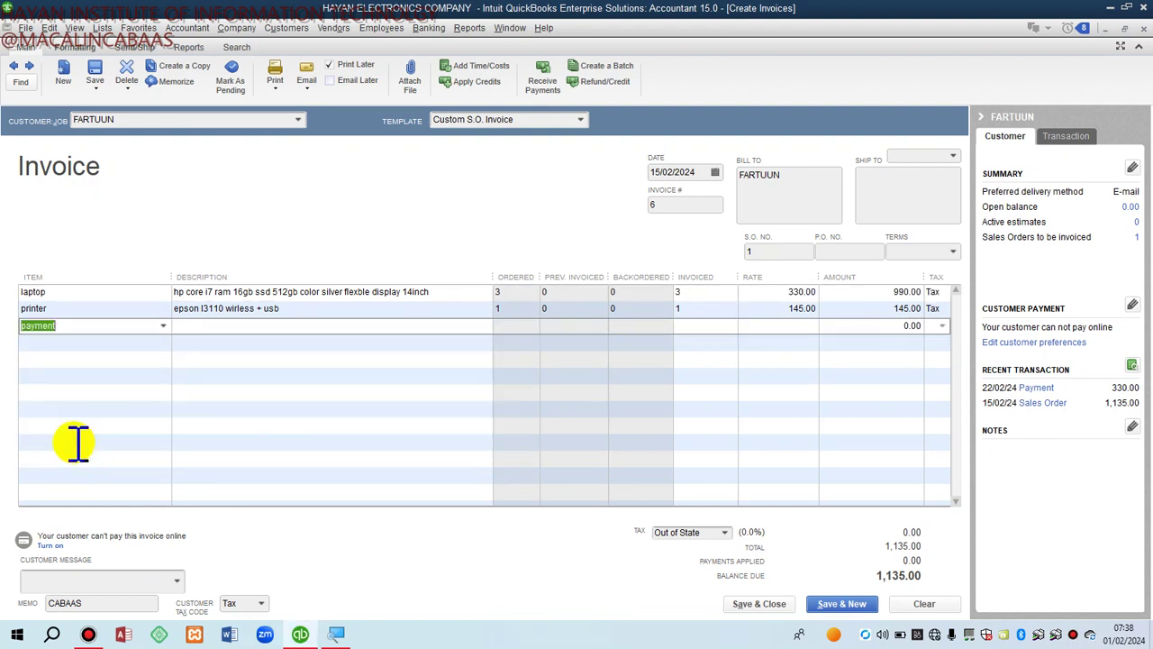
# - Enter the payment to zero the balance, save the invoice, and check MARCHENT's 2,335.00 balance
pyautogui.click(883, 326)
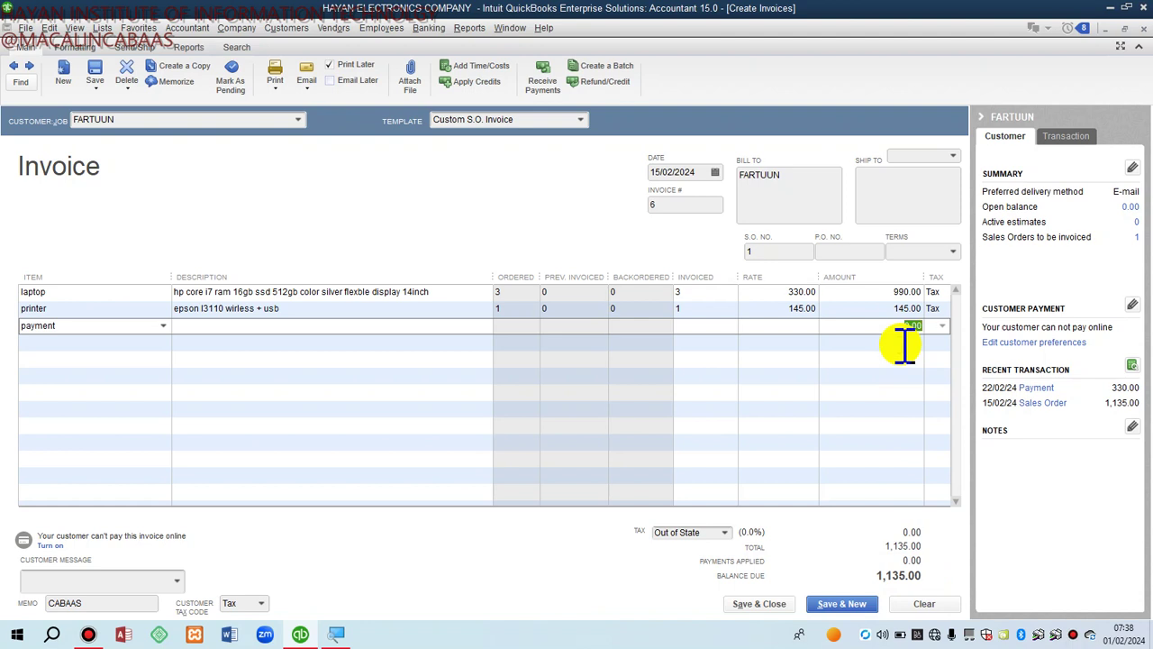
pyautogui.write('11')
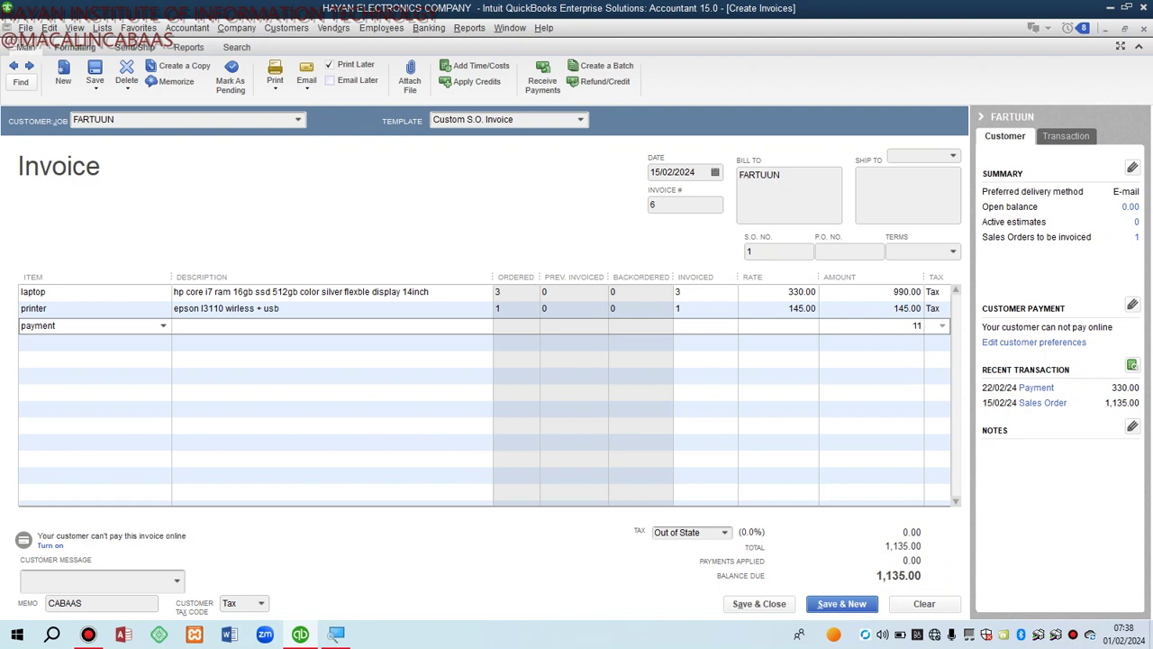
pyautogui.write('35')
pyautogui.press('Tab')
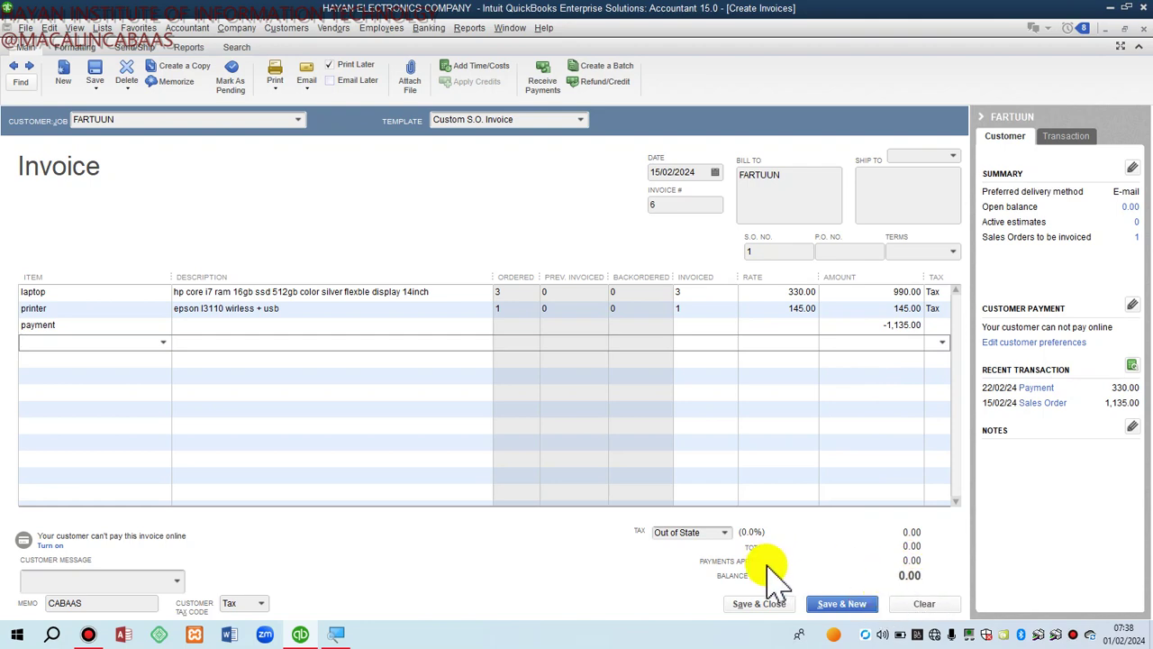
pyautogui.click(755, 604)
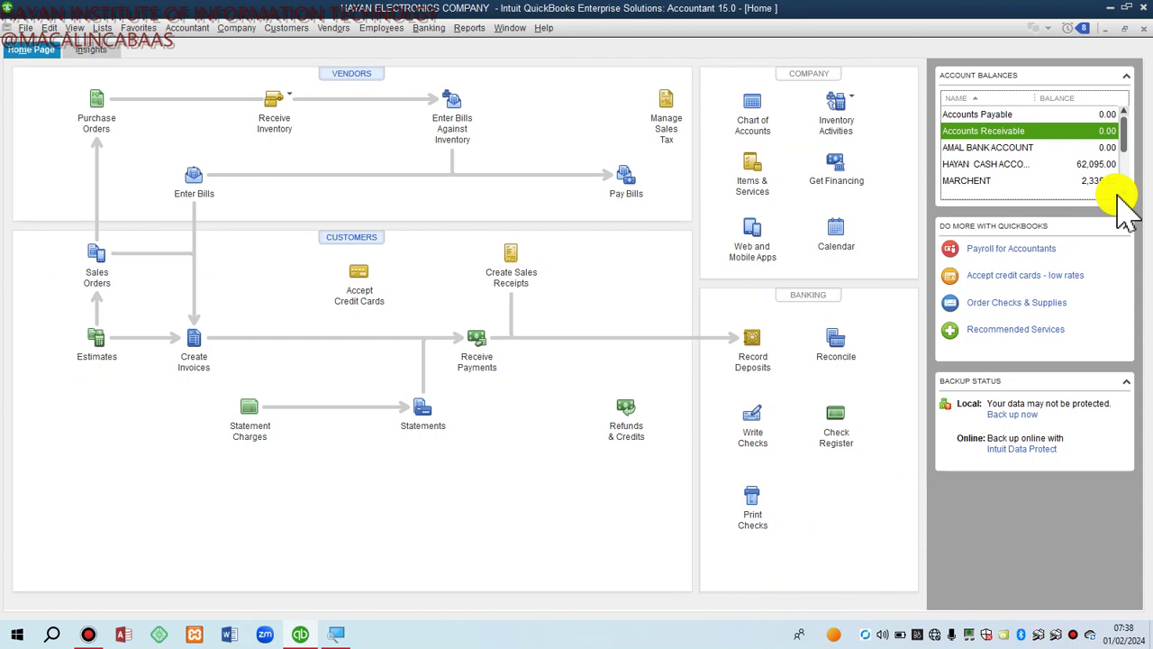
pyautogui.click(1045, 181)
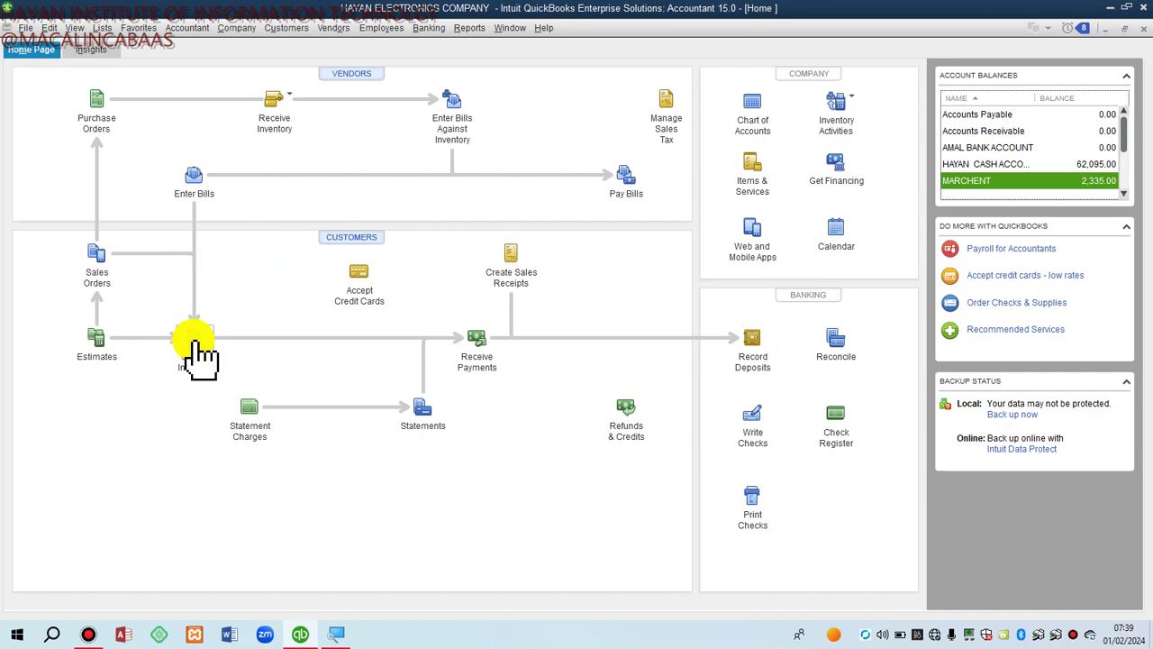
pyautogui.click(748, 169)
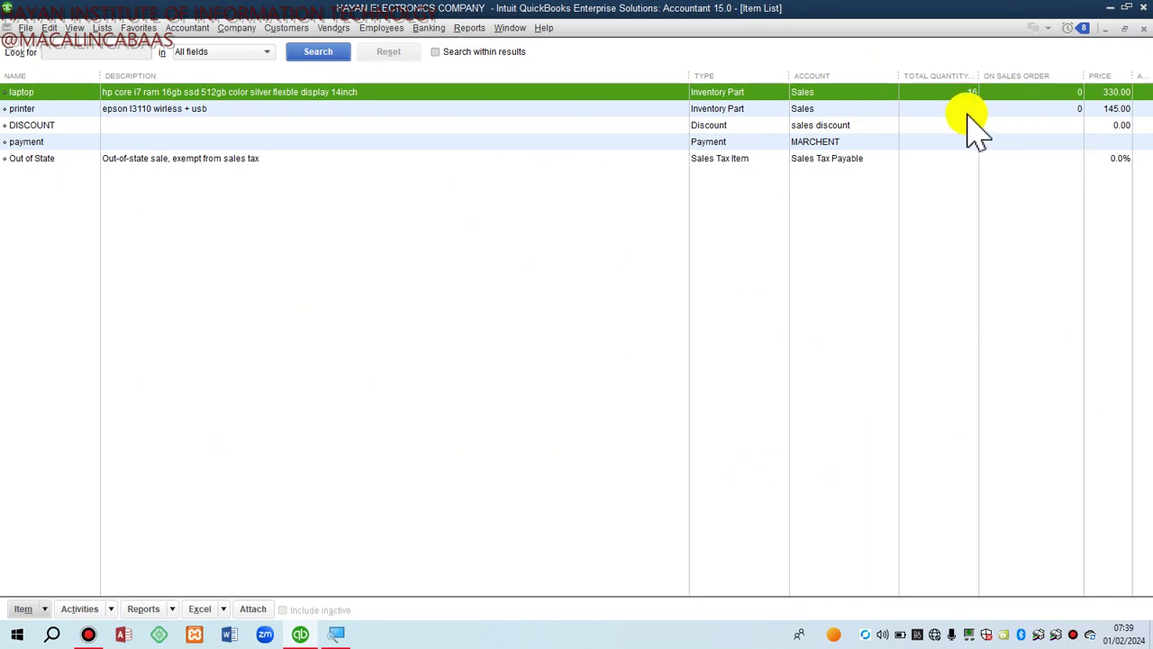
pyautogui.click(1070, 112)
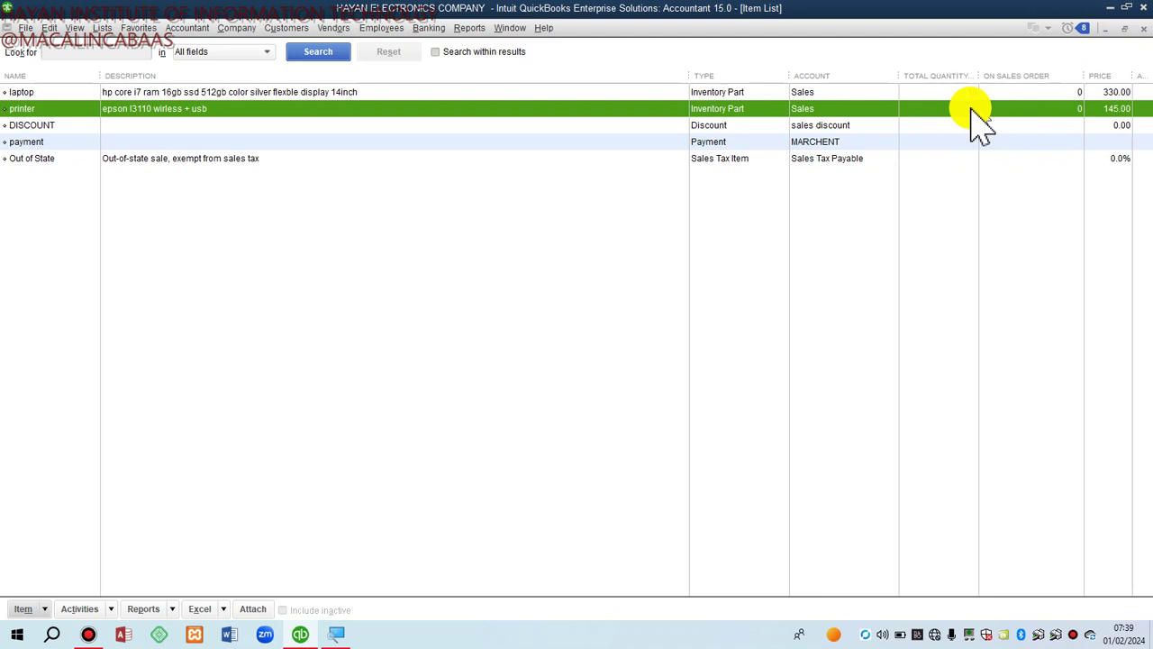
pyautogui.press('Escape')
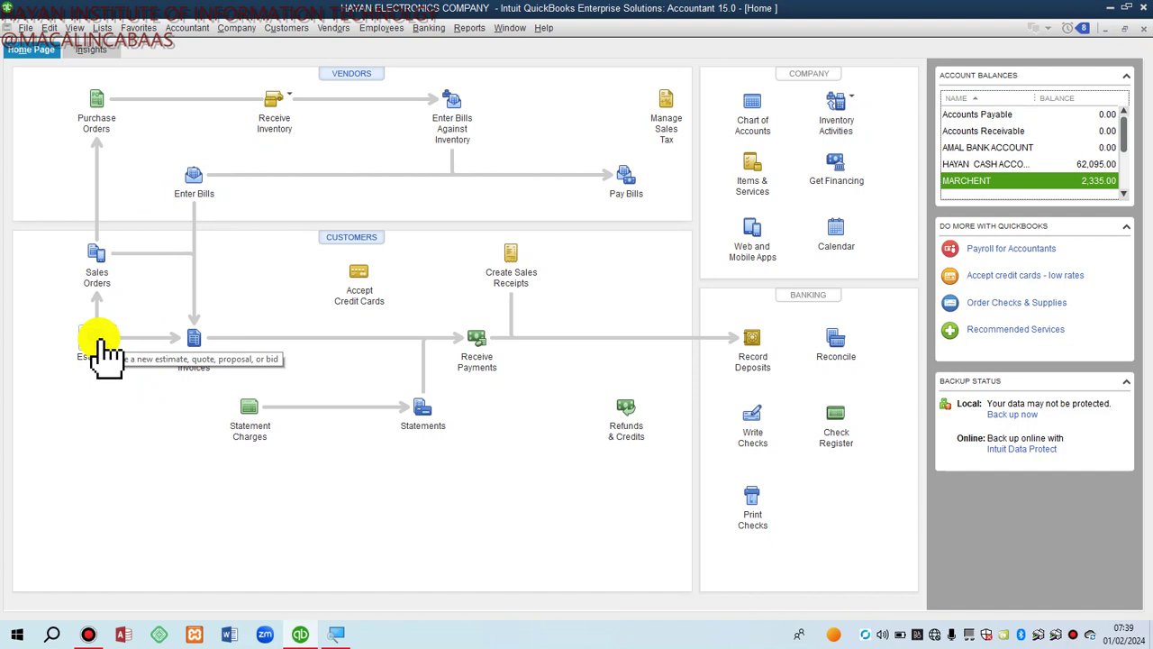
# - Start an estimate for NUUR with a laptop line and a printer line
pyautogui.click(99, 341)
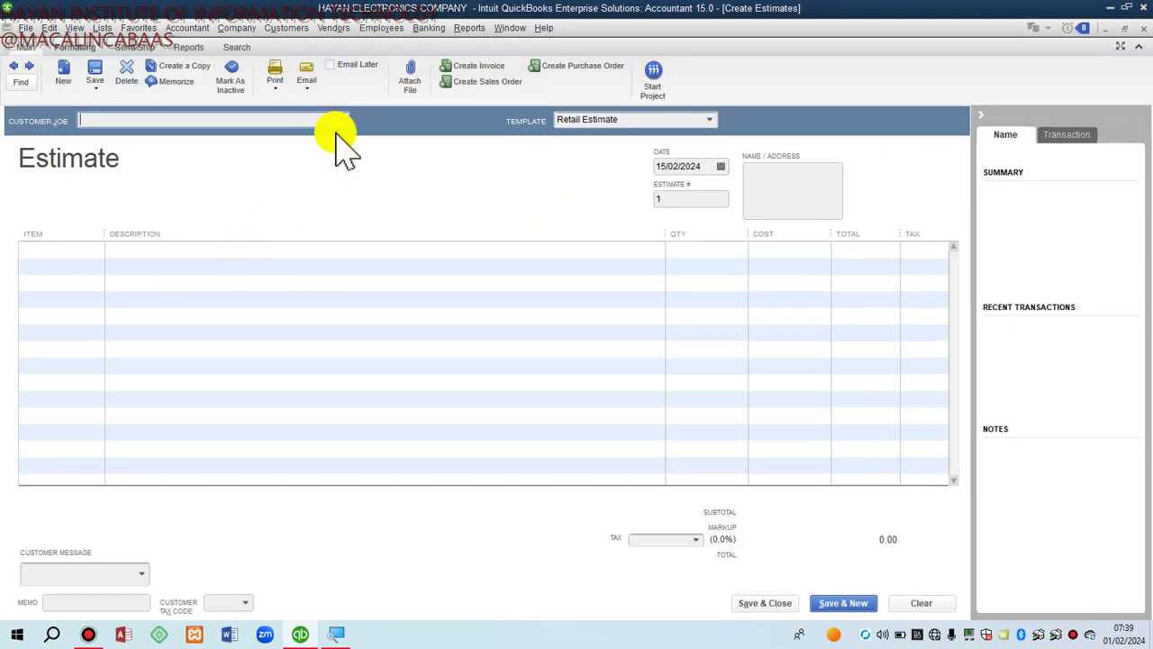
pyautogui.click(339, 120)
pyautogui.click(143, 206)
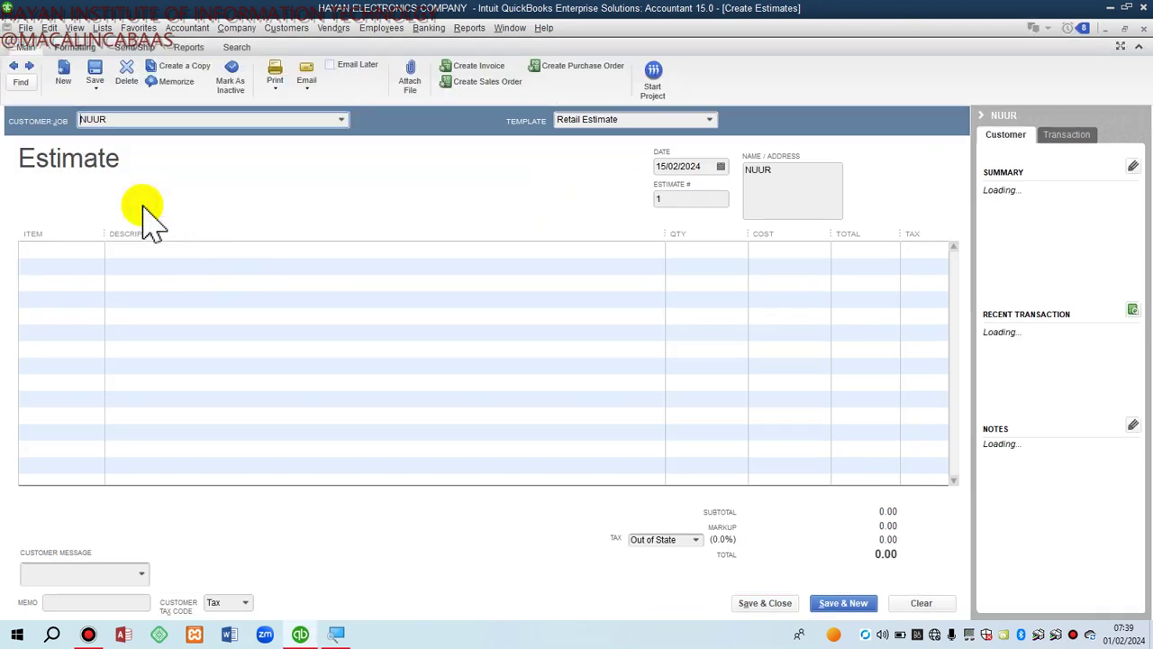
pyautogui.click(94, 249)
pyautogui.click(94, 250)
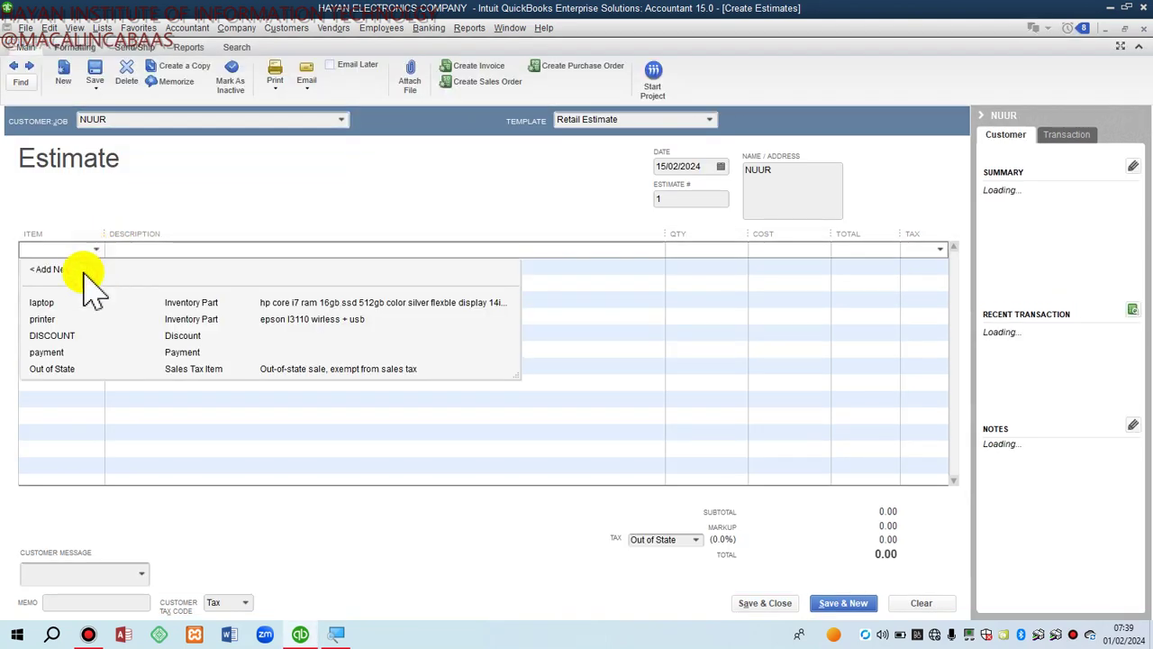
pyautogui.click(63, 303)
pyautogui.click(101, 265)
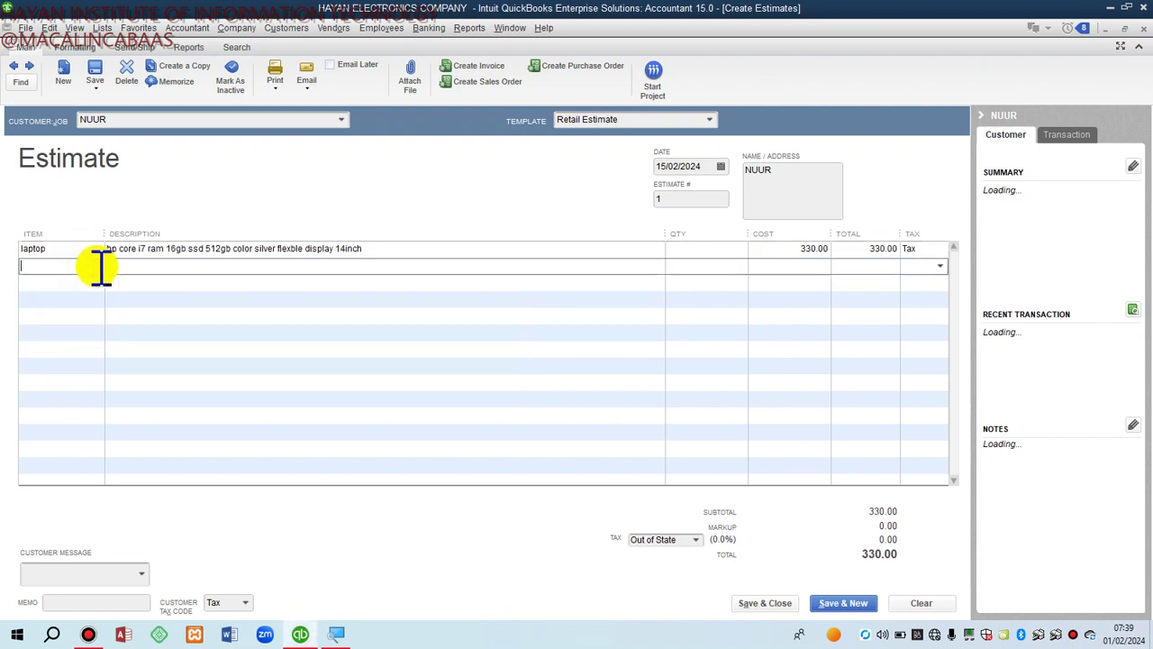
pyautogui.click(95, 266)
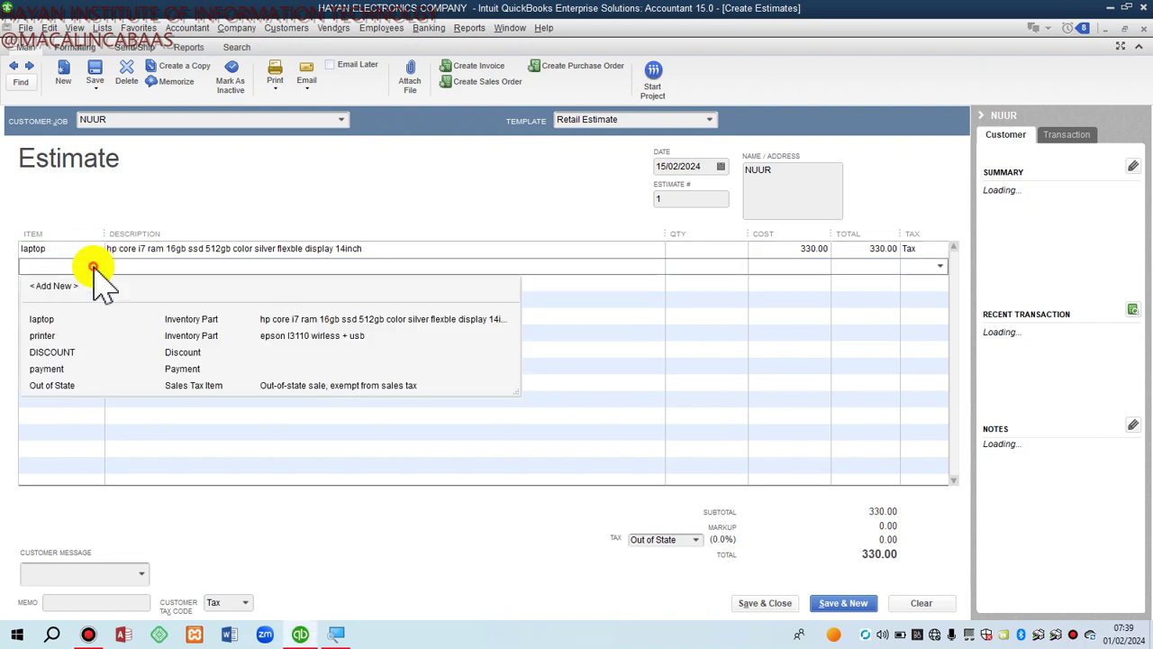
pyautogui.click(36, 336)
# - Set quantities to 4 laptops and 6 printers, add memo CABAAS, and save the estimate
pyautogui.click(694, 249)
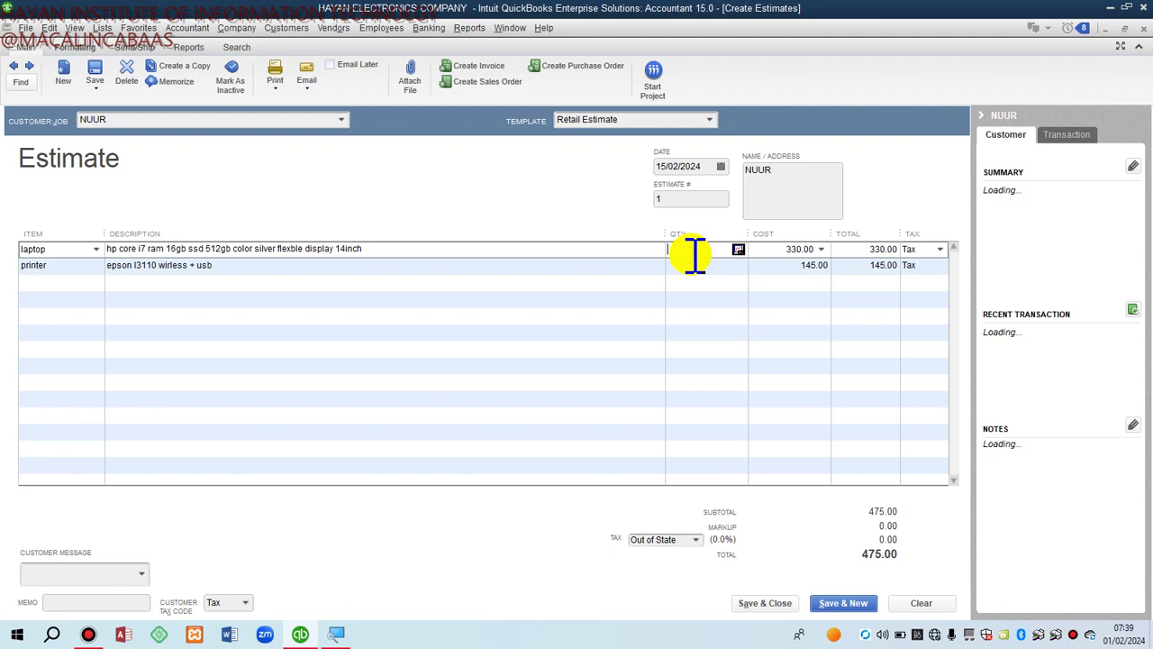
pyautogui.write('4')
pyautogui.click(703, 263)
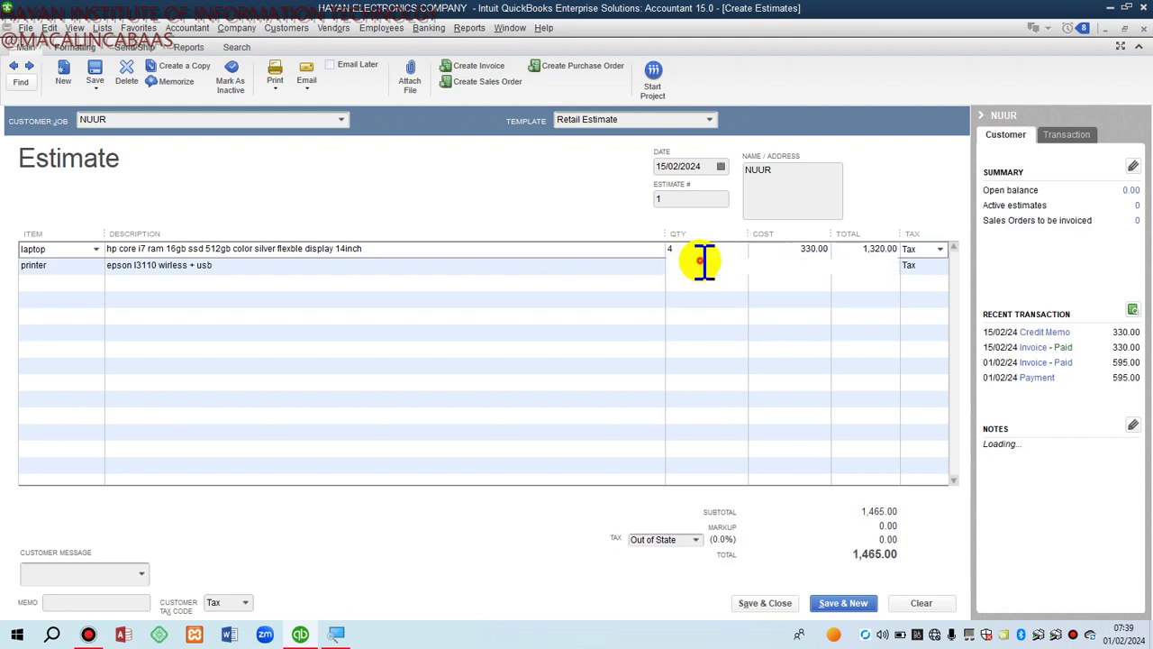
pyautogui.write('6')
pyautogui.click(739, 352)
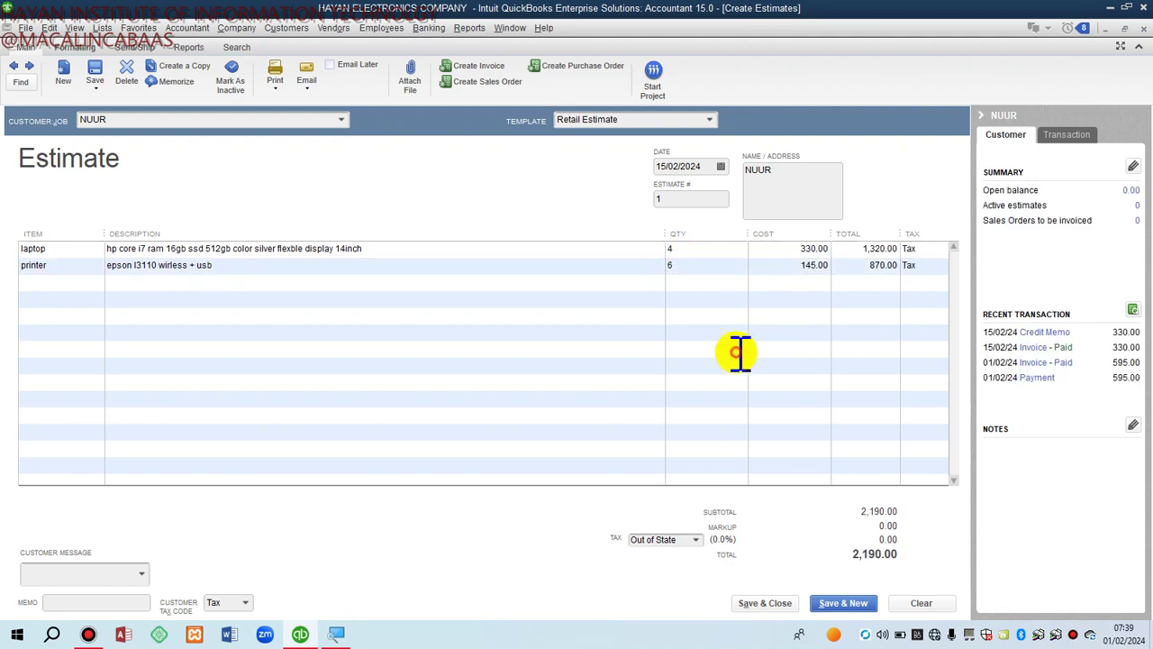
pyautogui.click(66, 603)
pyautogui.write('CABAAS')
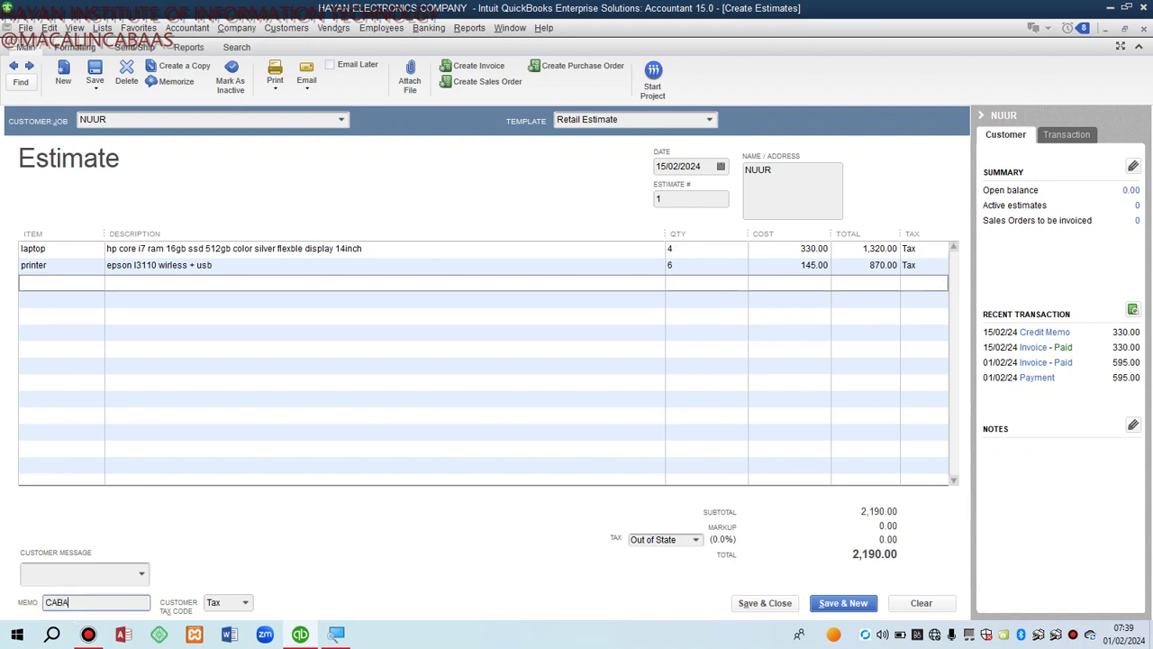
pyautogui.click(770, 602)
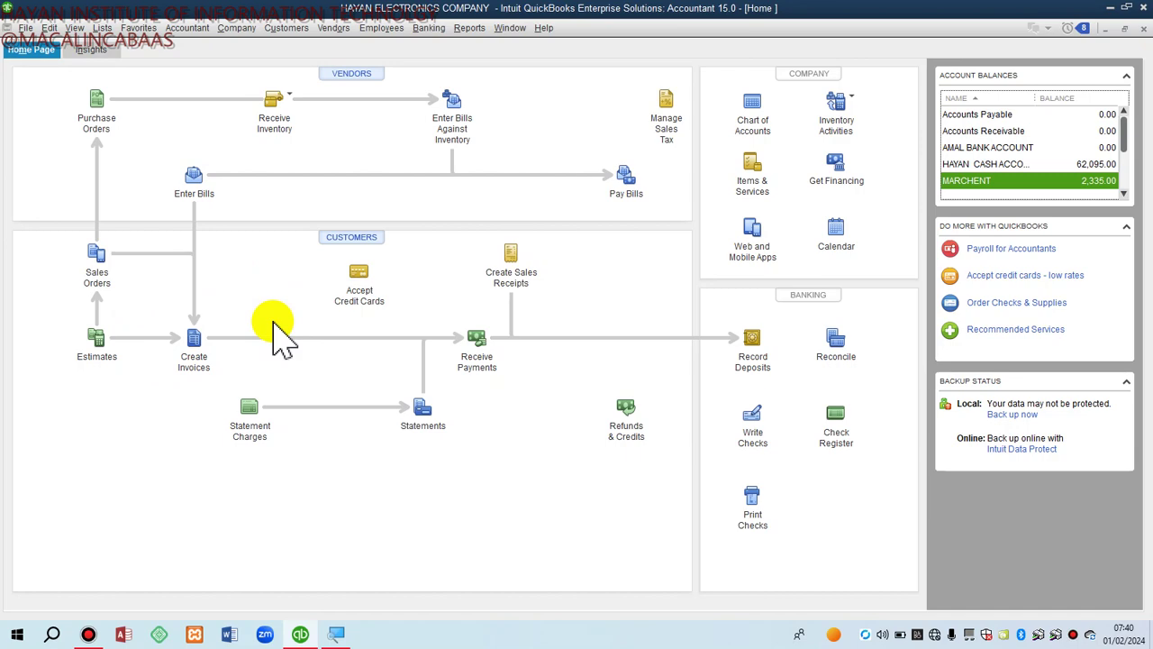
pyautogui.click(741, 188)
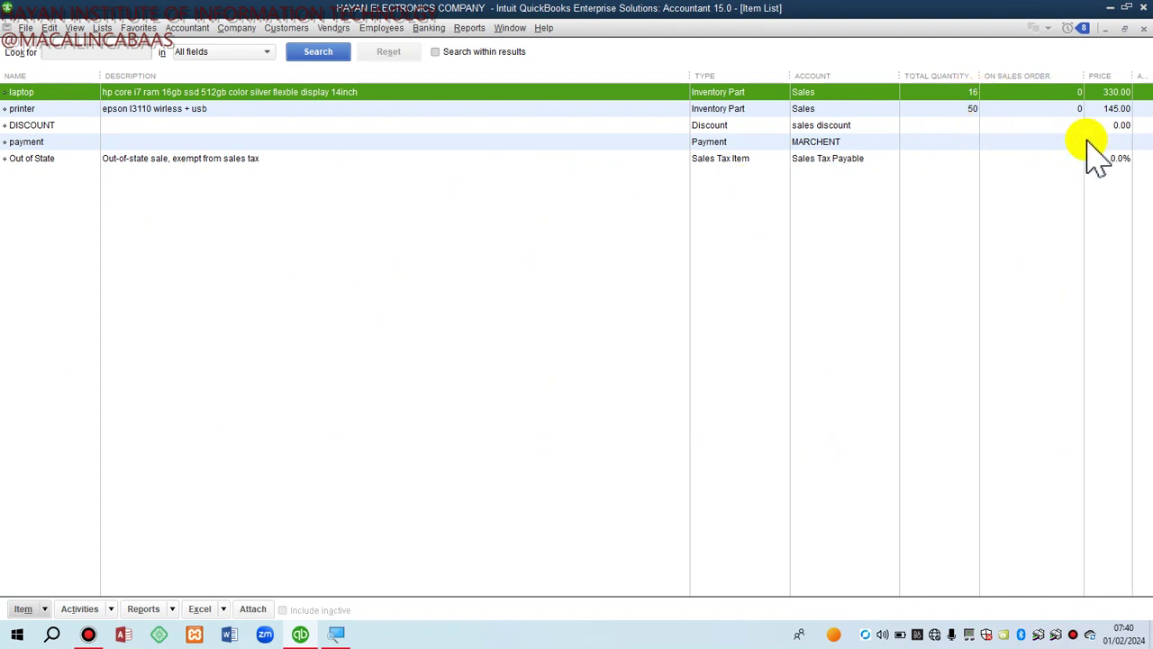
pyautogui.press('Escape')
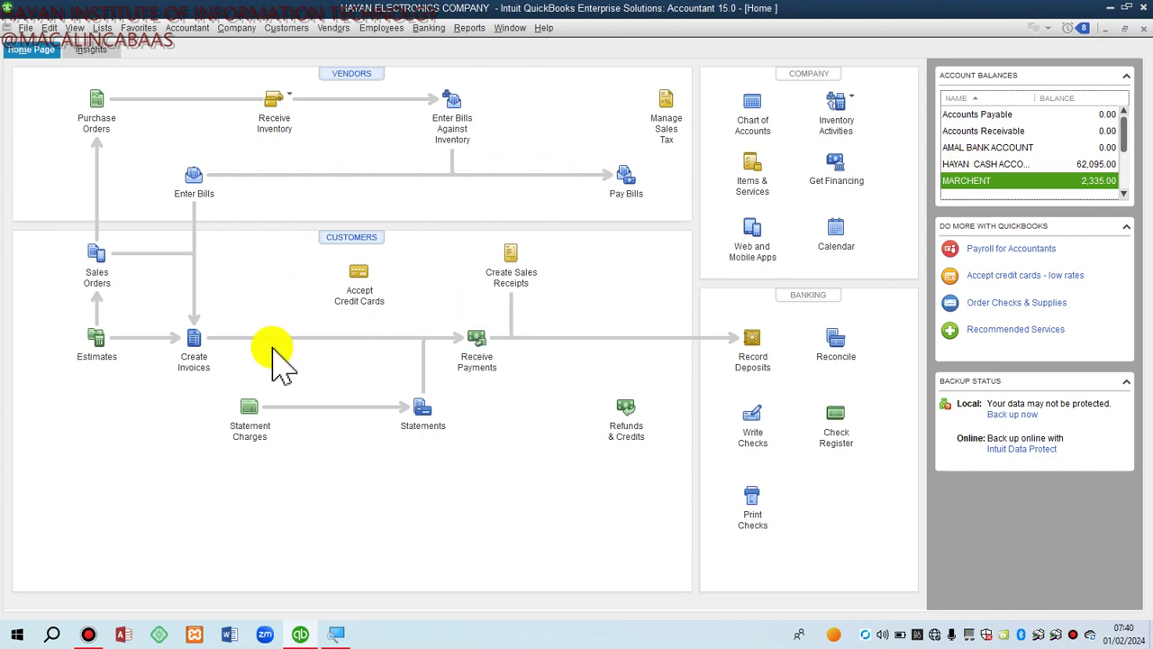
# - Create a NUUR invoice filled from its 2,190.00 estimate of 4 laptops and 6 printers
pyautogui.click(197, 347)
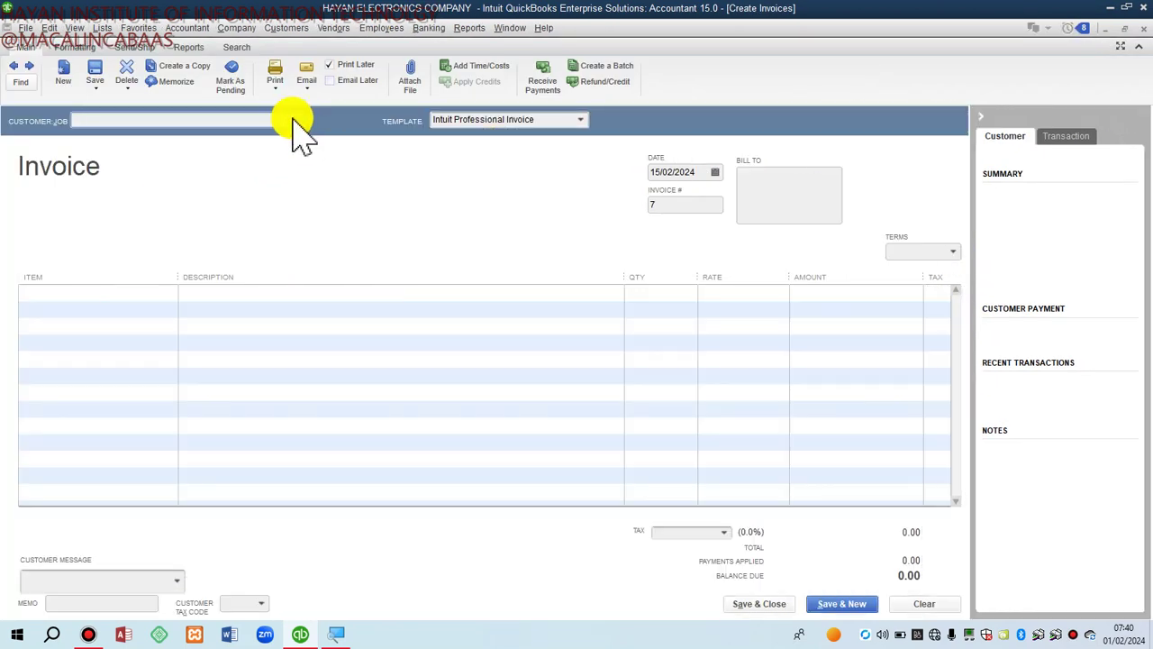
pyautogui.click(297, 119)
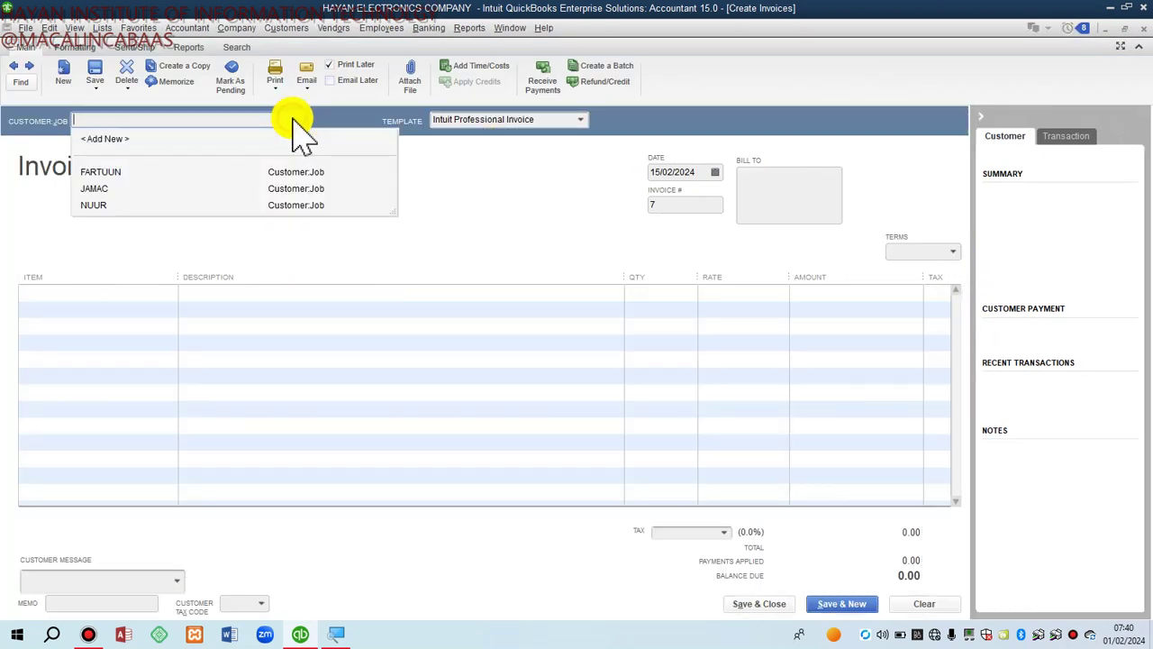
pyautogui.click(117, 206)
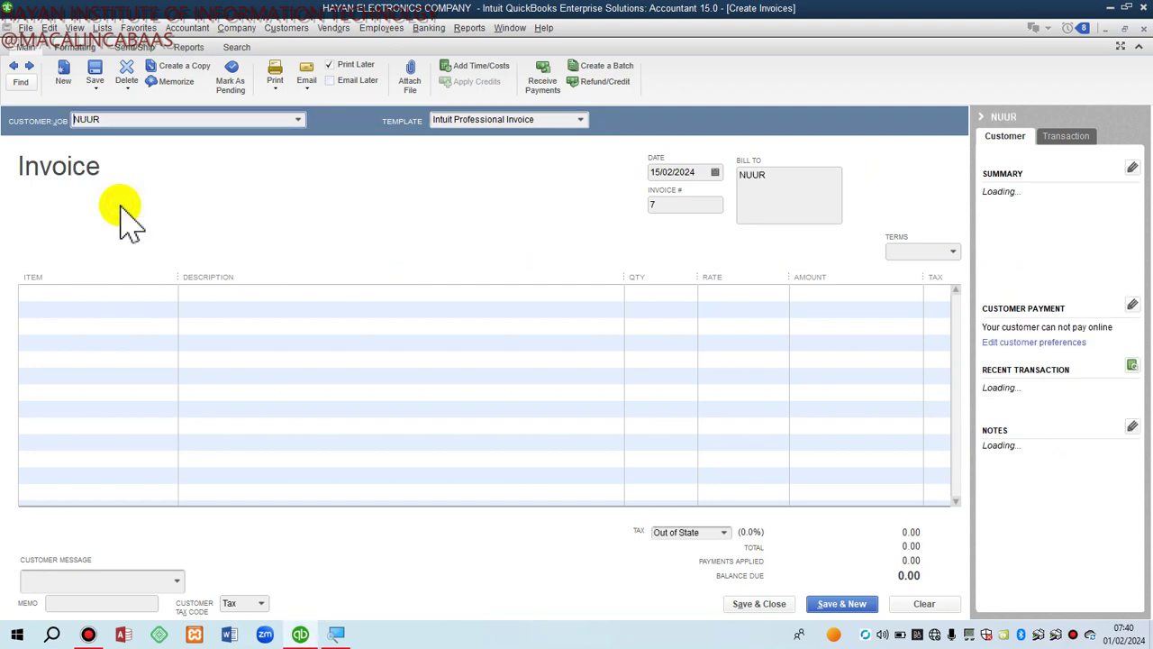
pyautogui.click(126, 185)
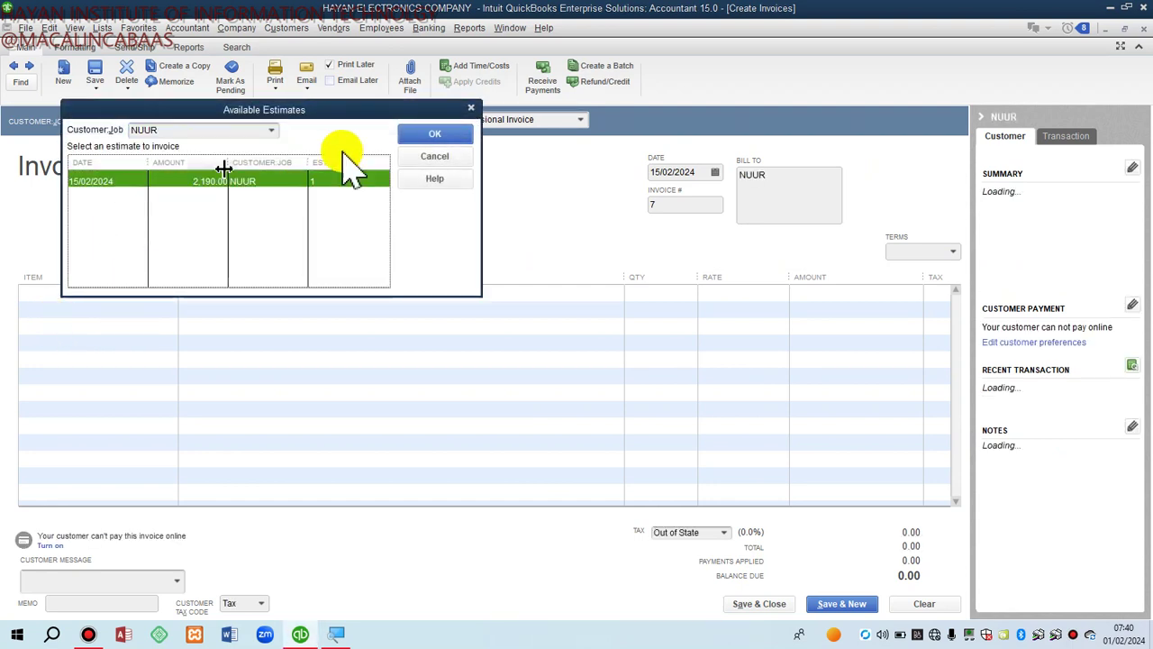
pyautogui.click(441, 132)
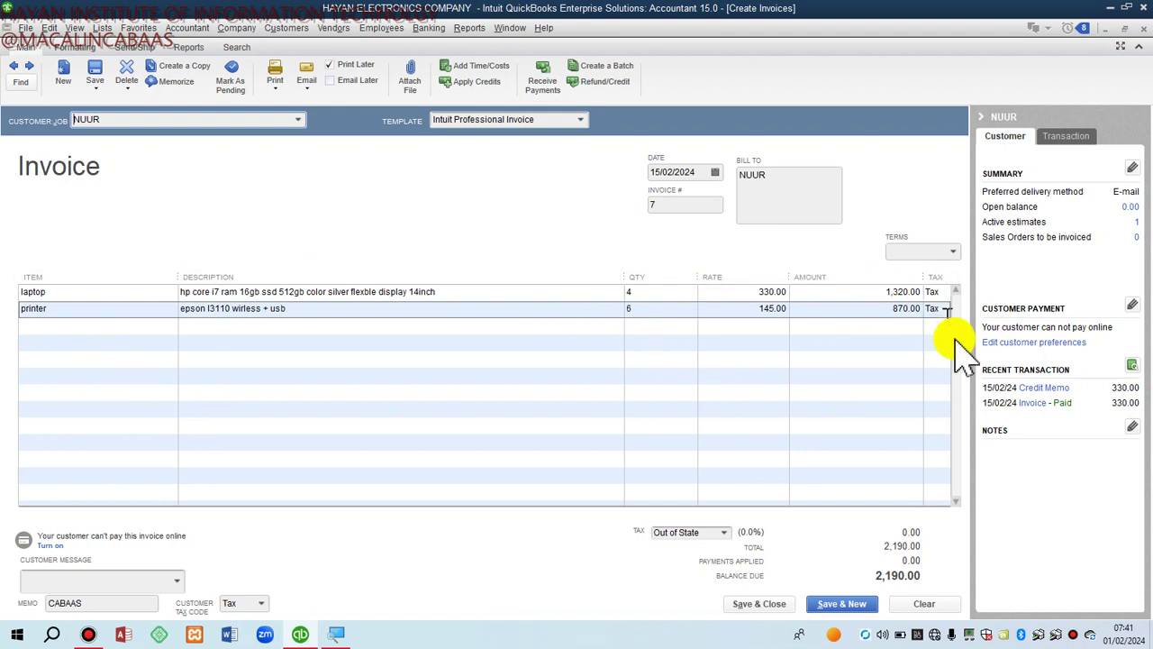
# - Add a 2,190.00 payment line to NUUR's invoice, leaving 0.00 due, and save it
pyautogui.click(178, 328)
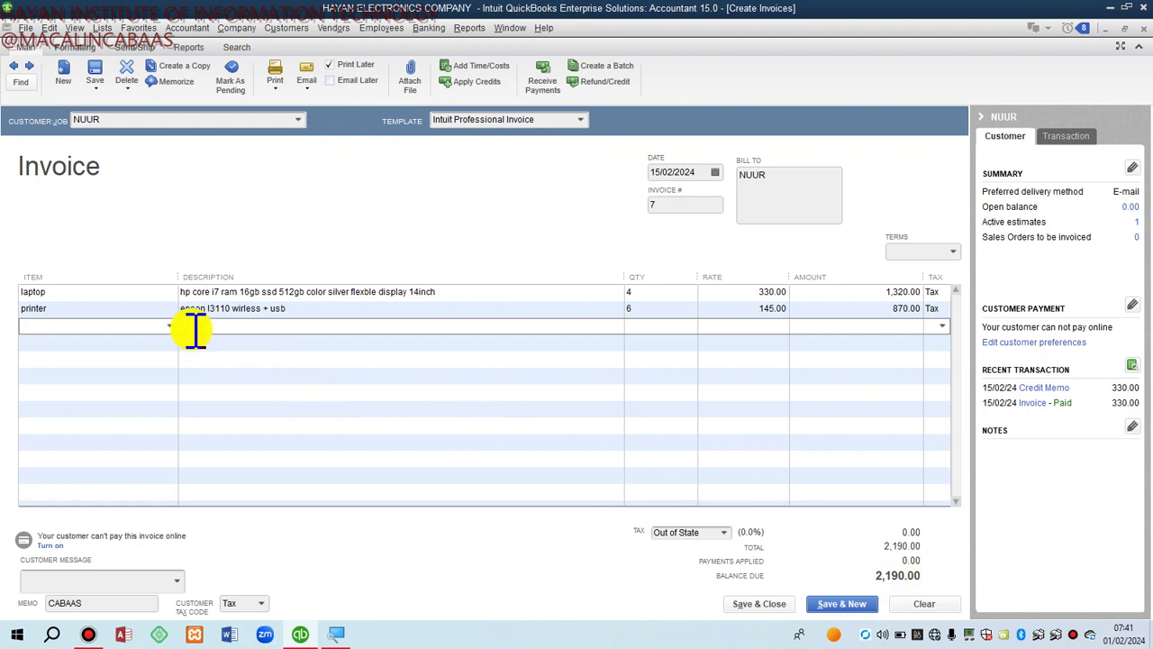
pyautogui.click(169, 325)
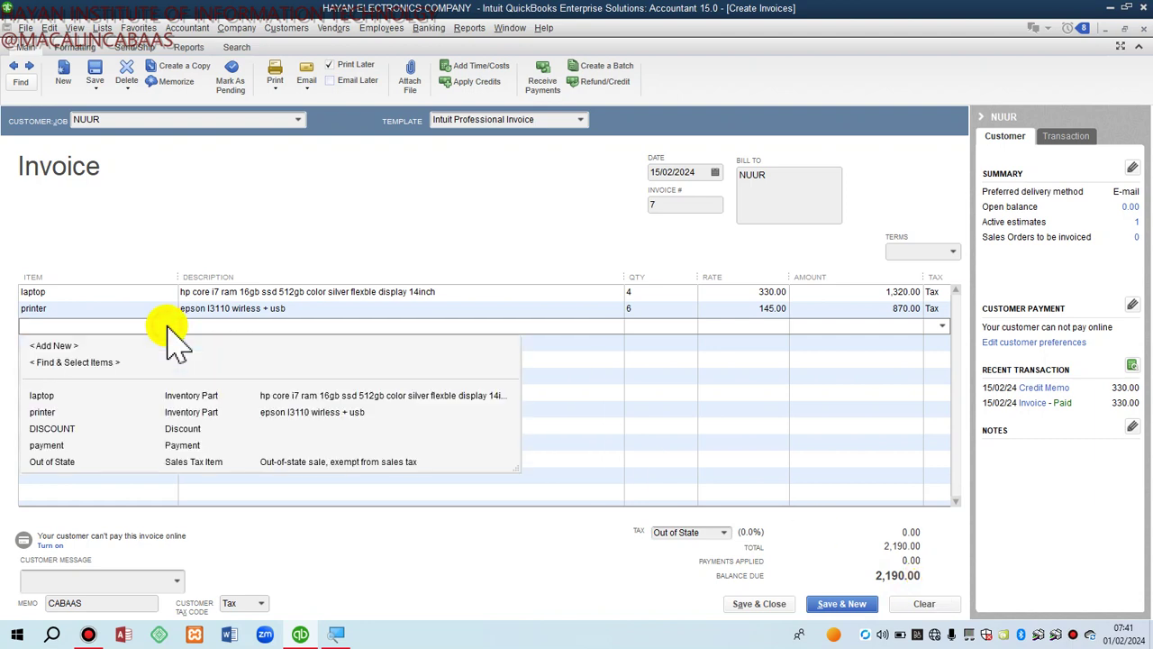
pyautogui.click(46, 445)
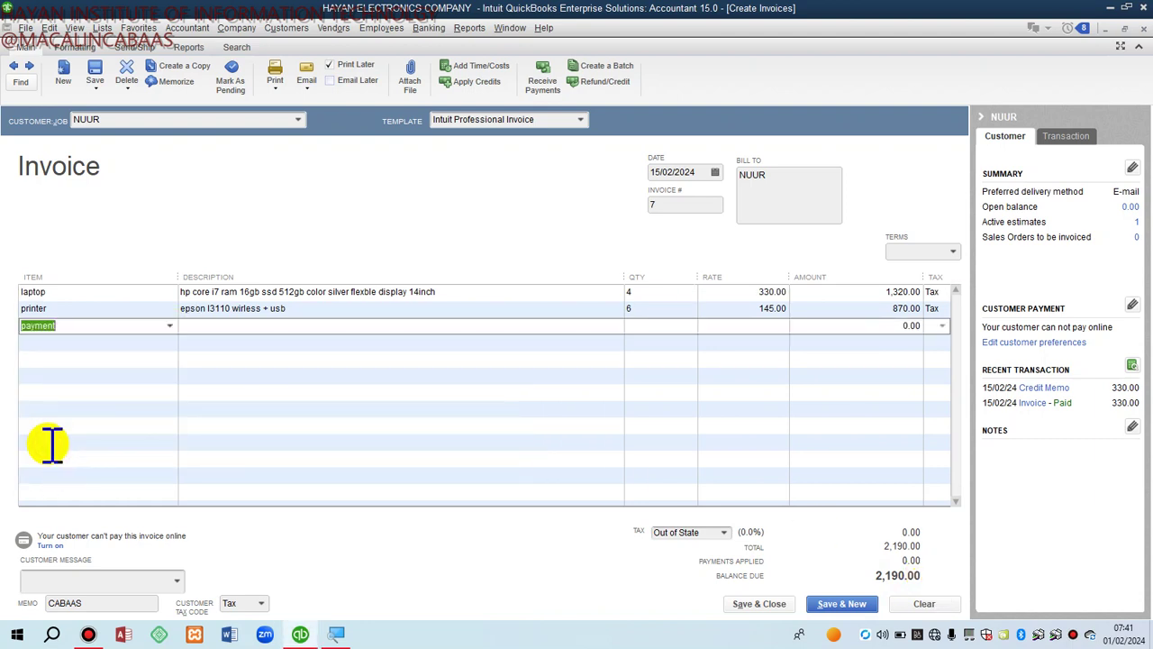
pyautogui.click(879, 326)
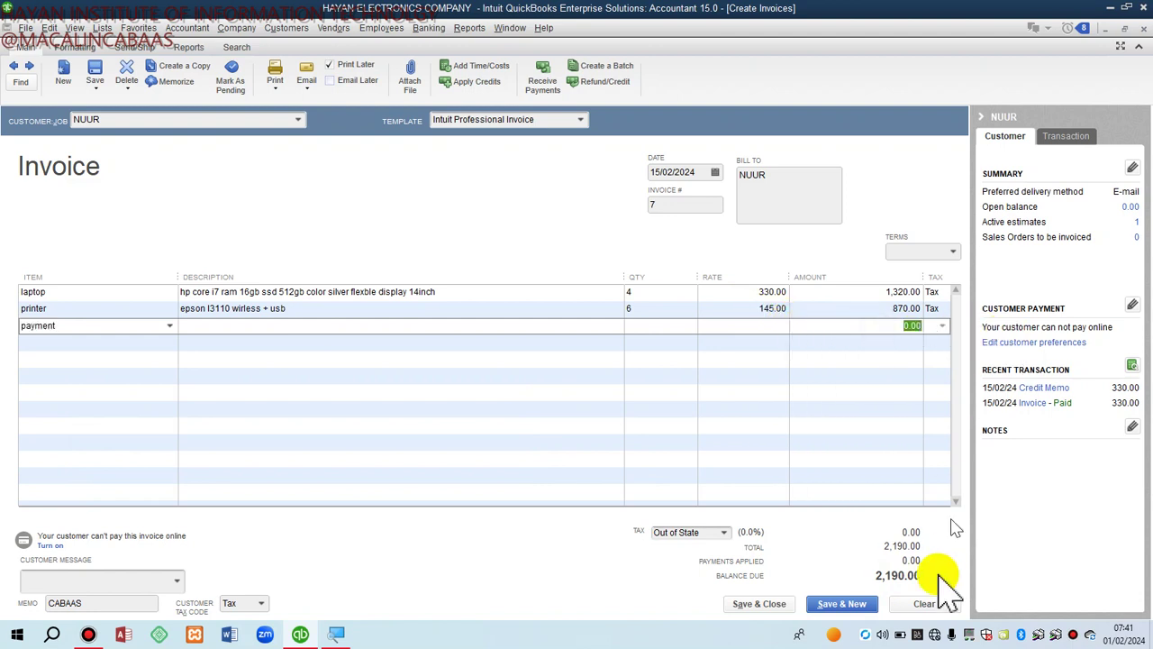
pyautogui.write('2190')
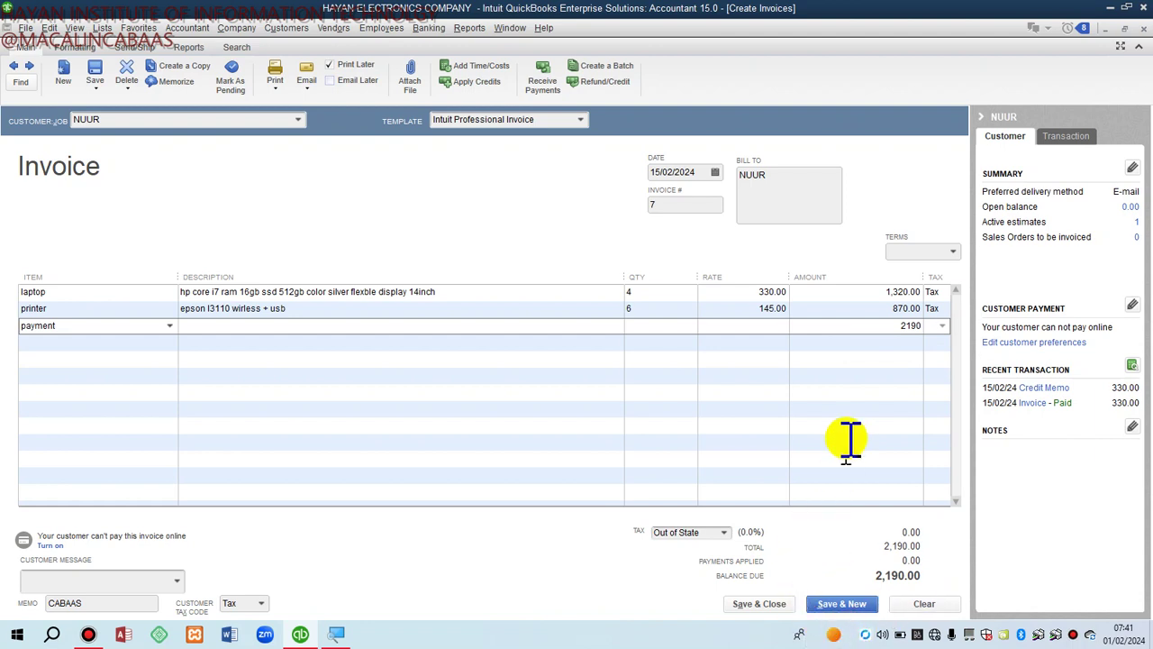
pyautogui.press('Tab')
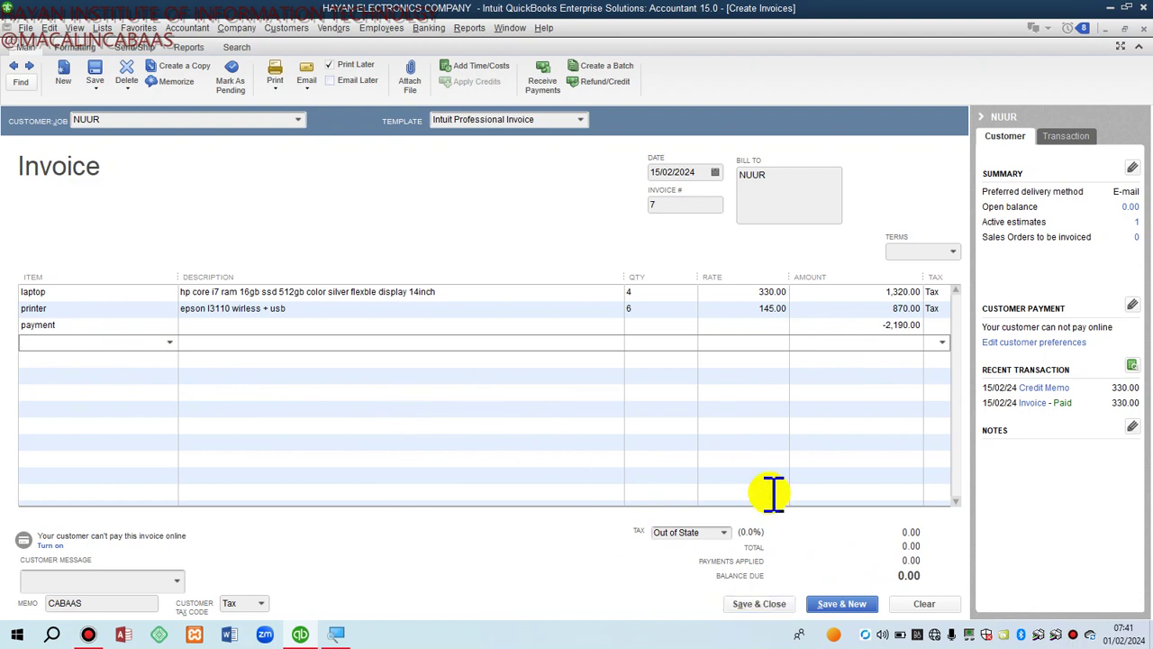
pyautogui.click(757, 605)
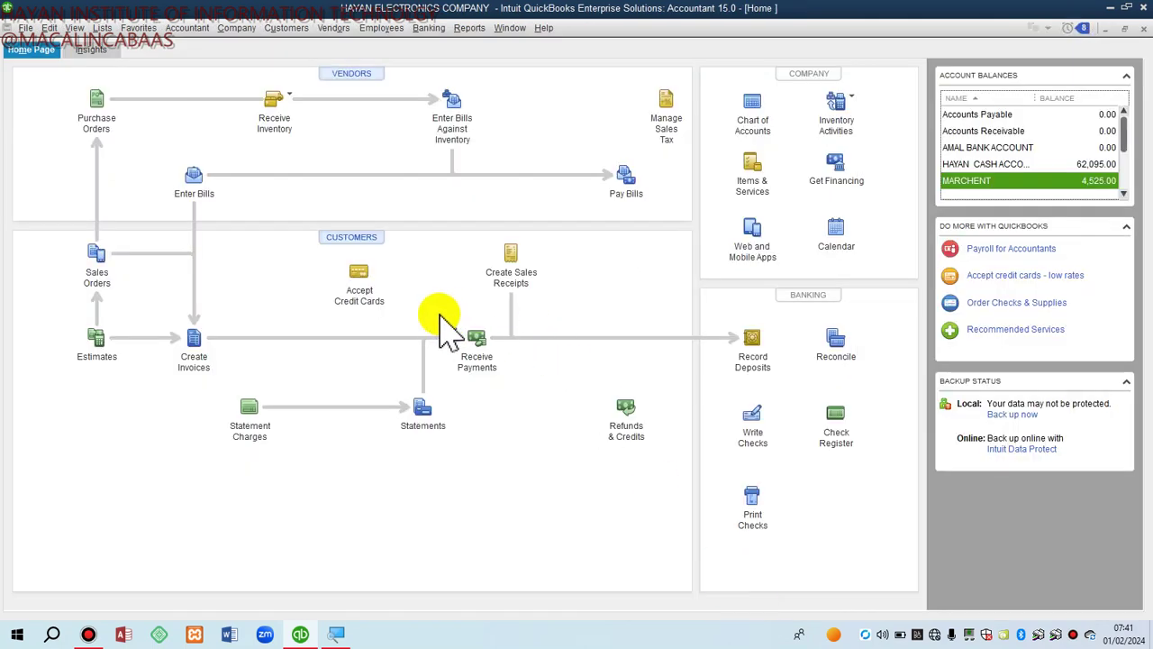
pyautogui.click(333, 345)
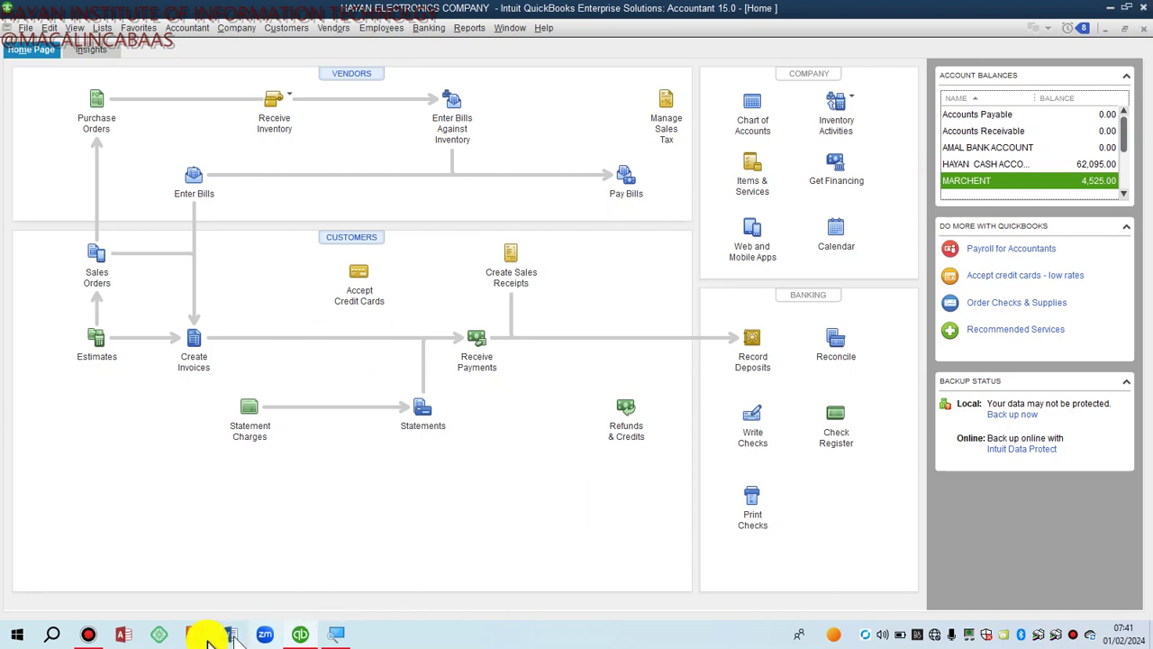
pyautogui.click(88, 635)
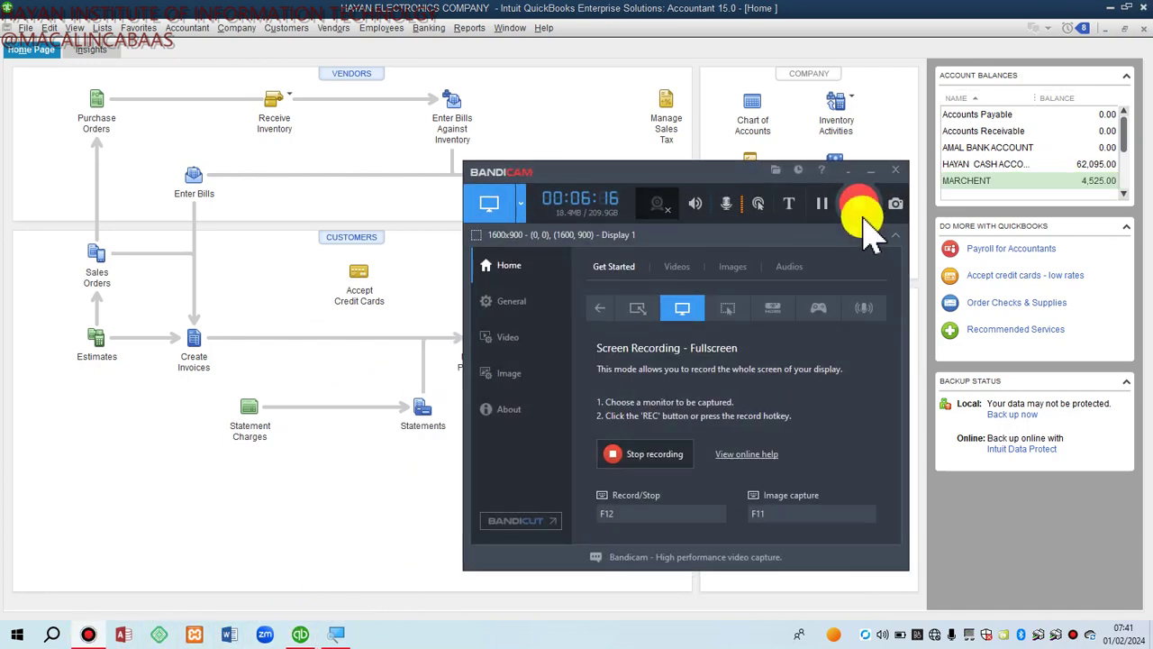